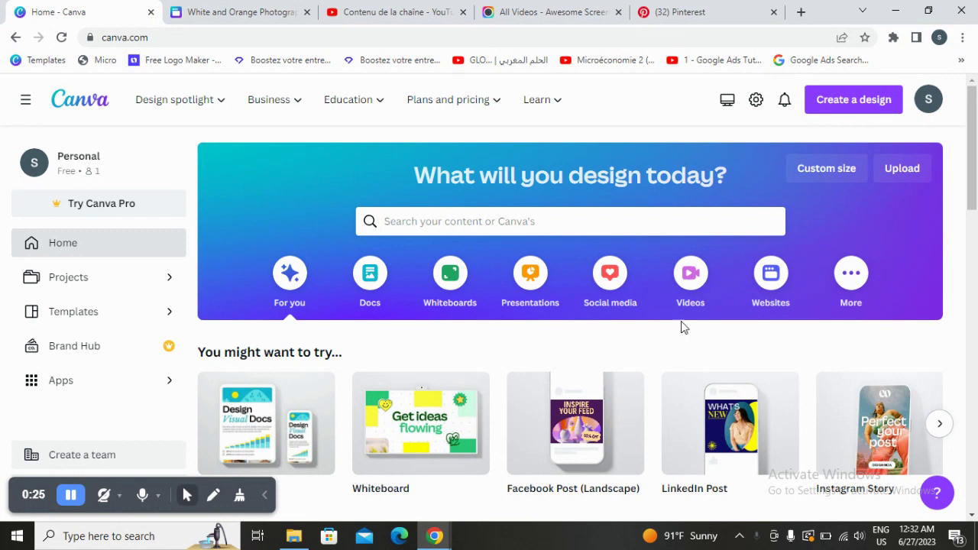
Browse the suggested design types on the home page.
scroll(973, 301, down, 2)
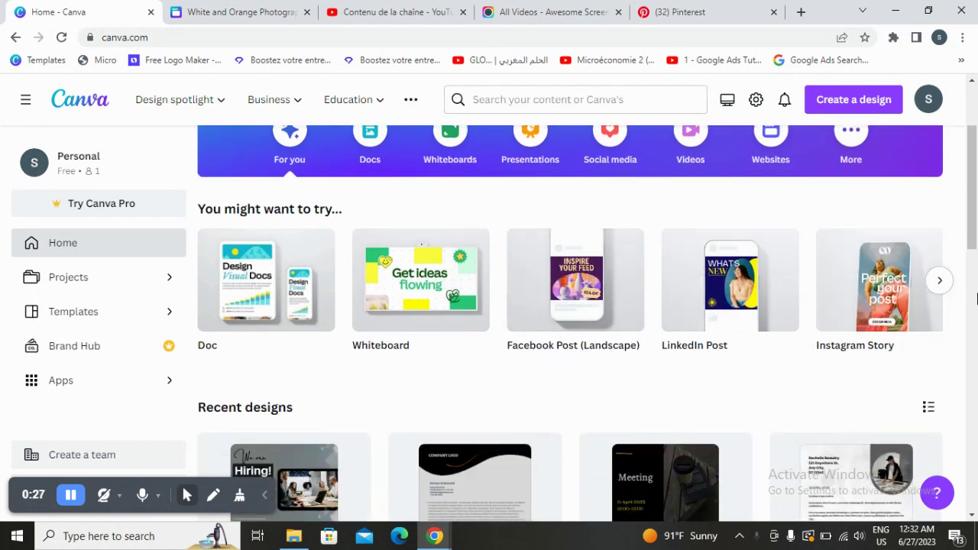
click(940, 281)
click(939, 280)
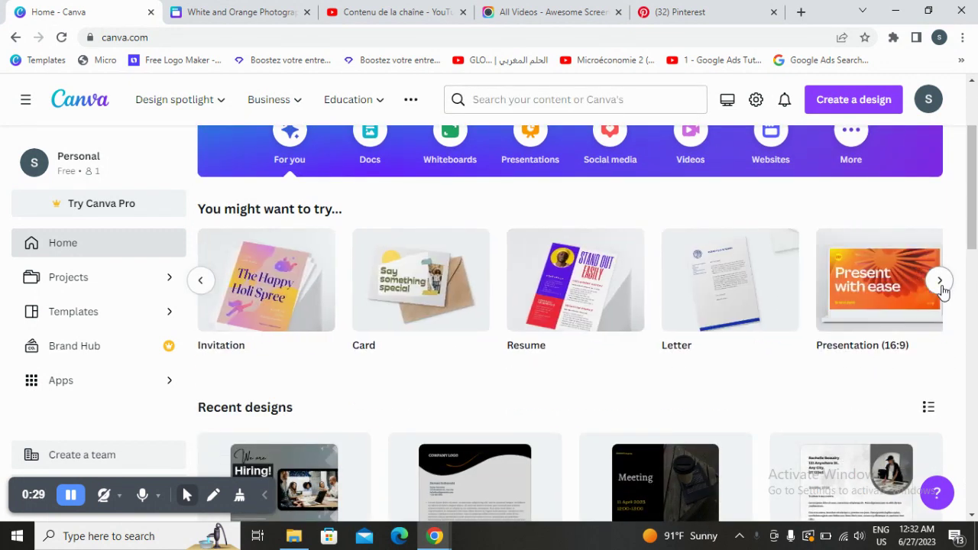
click(940, 281)
scroll(603, 304, up, 2)
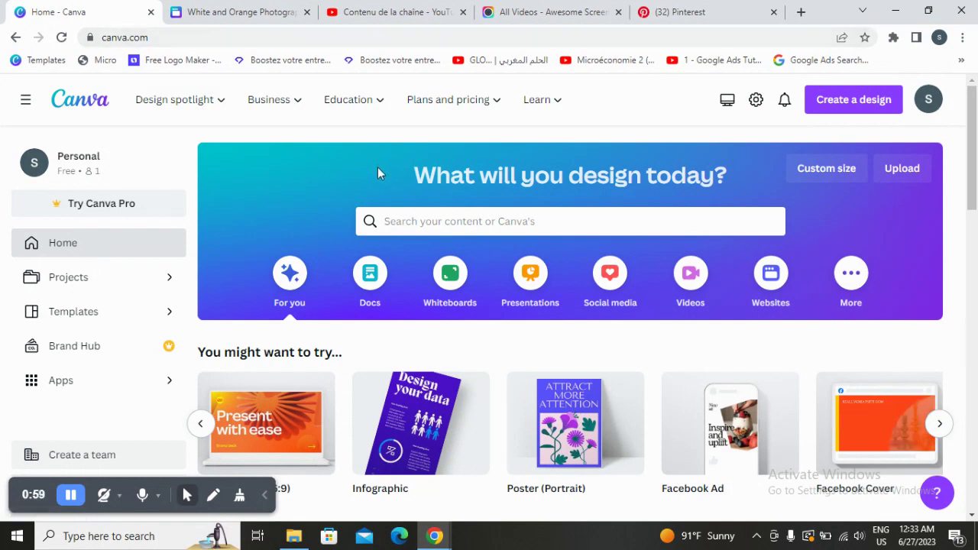
Search the templates for "digital marketing", close the old White and Orange Photography design, and look over the results.
click(419, 226)
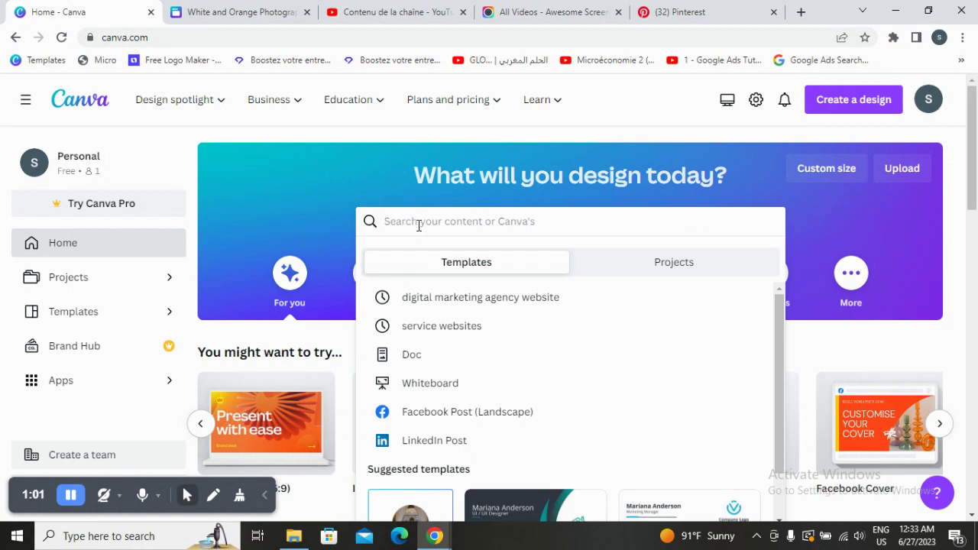
text(digit)
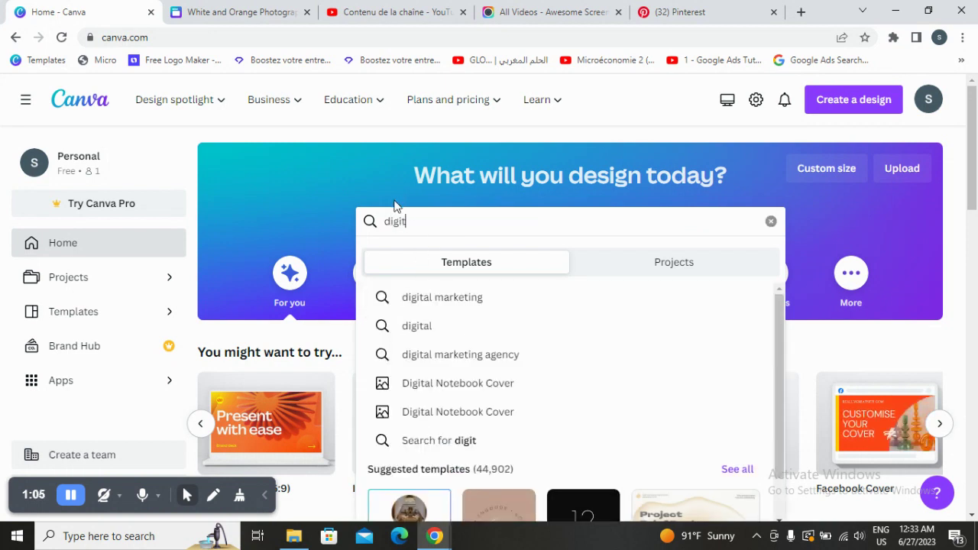
click(472, 298)
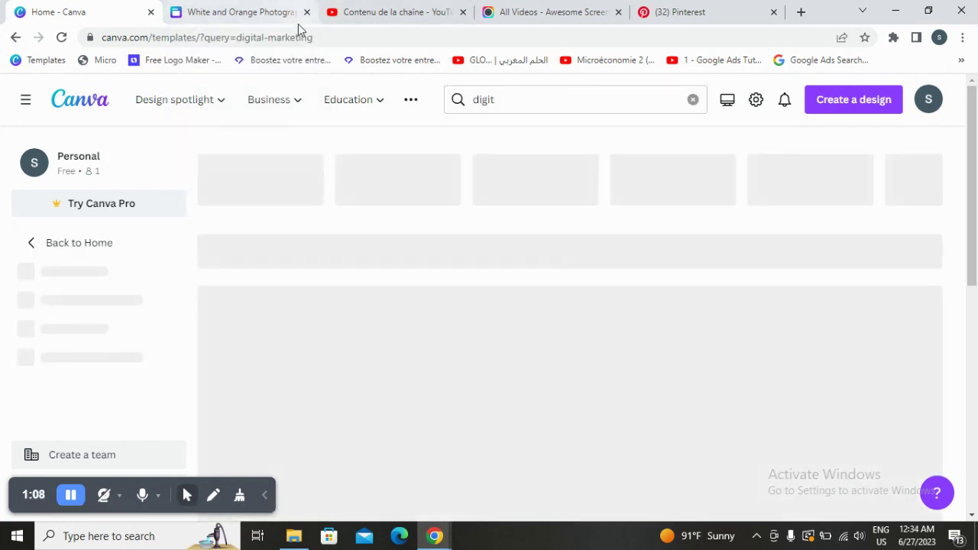
click(304, 15)
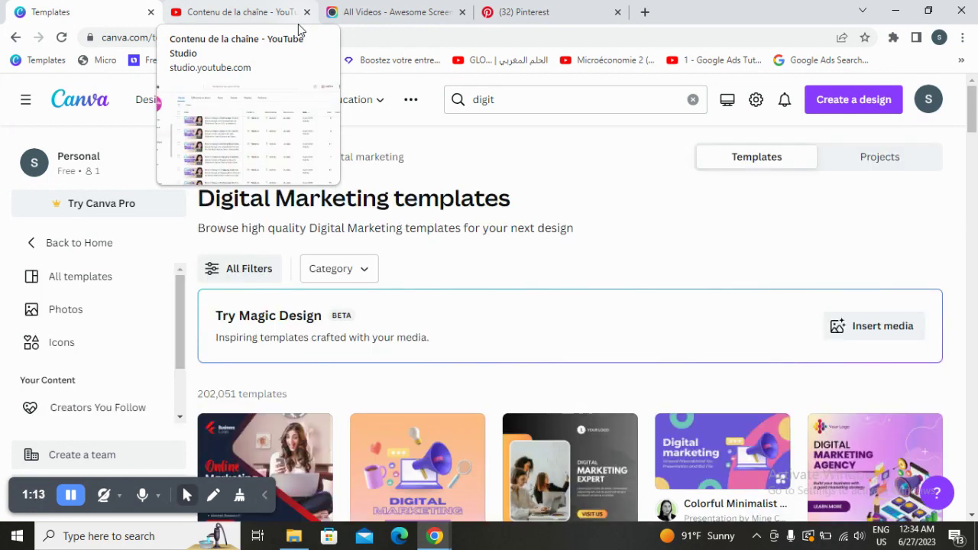
scroll(646, 410, down, 4)
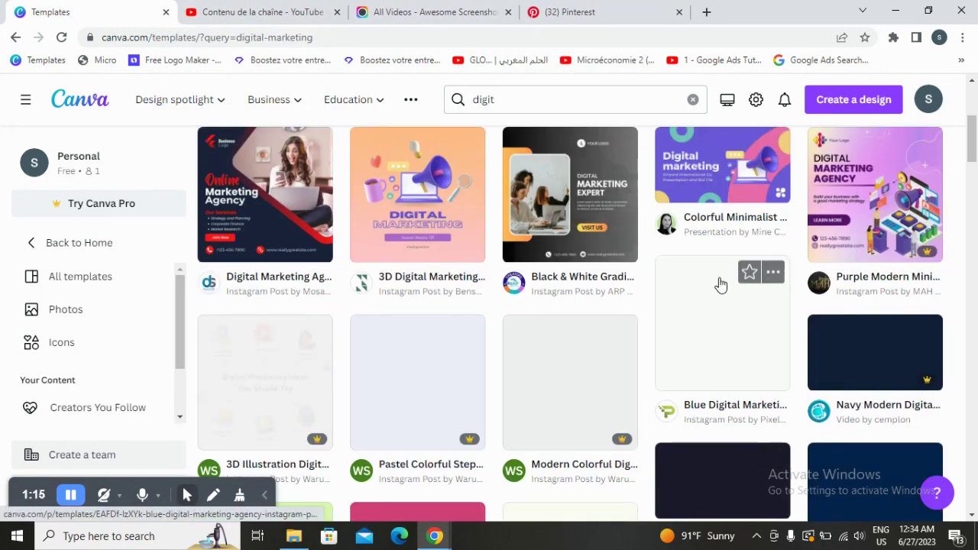
scroll(613, 363, up, 4)
Refine the template search to "digital marketing website".
click(585, 109)
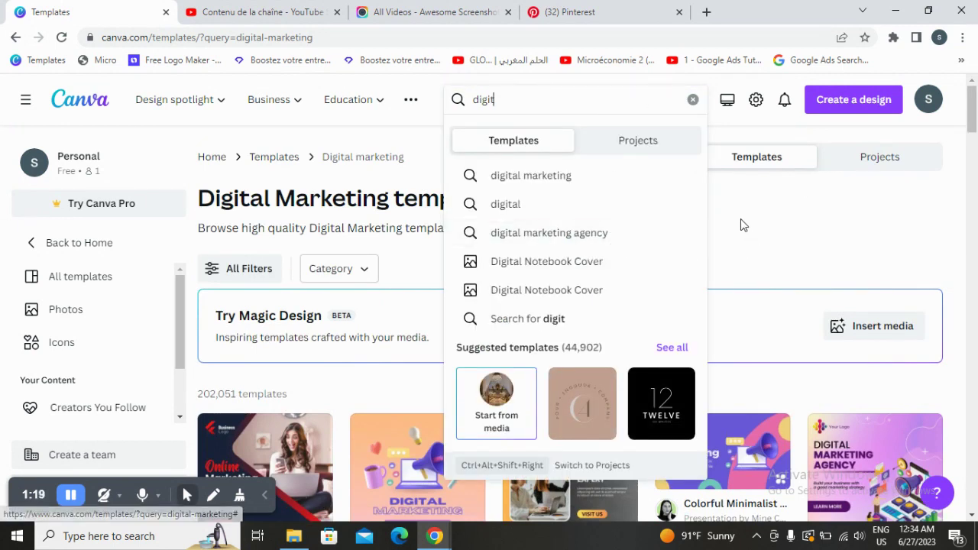
text(al mar)
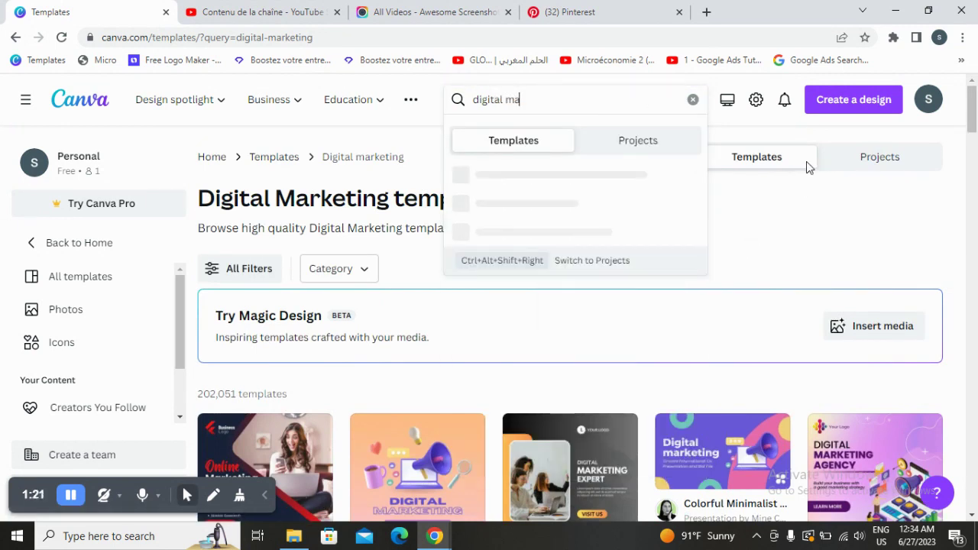
text(keting we)
click(622, 184)
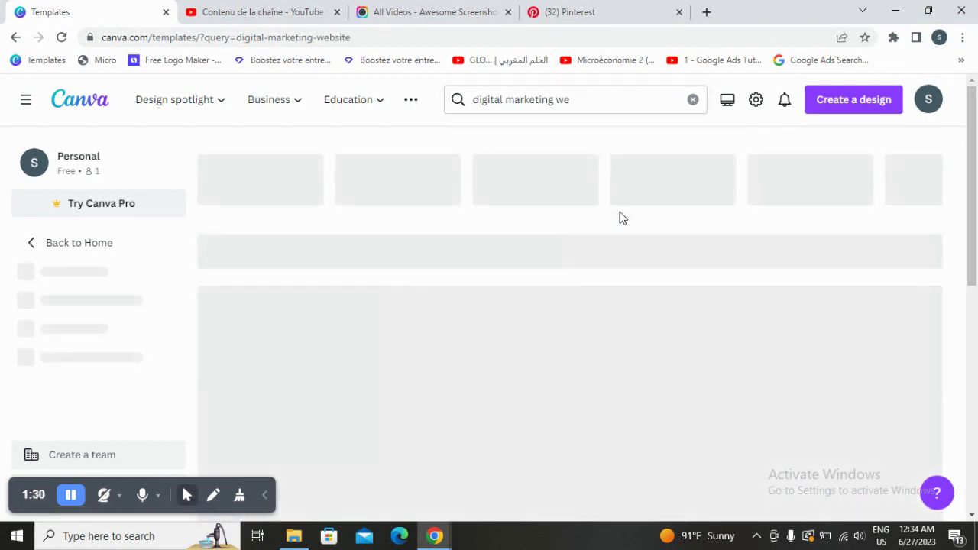
Look through the digital marketing website templates for a suitable design.
scroll(450, 237, down, 1)
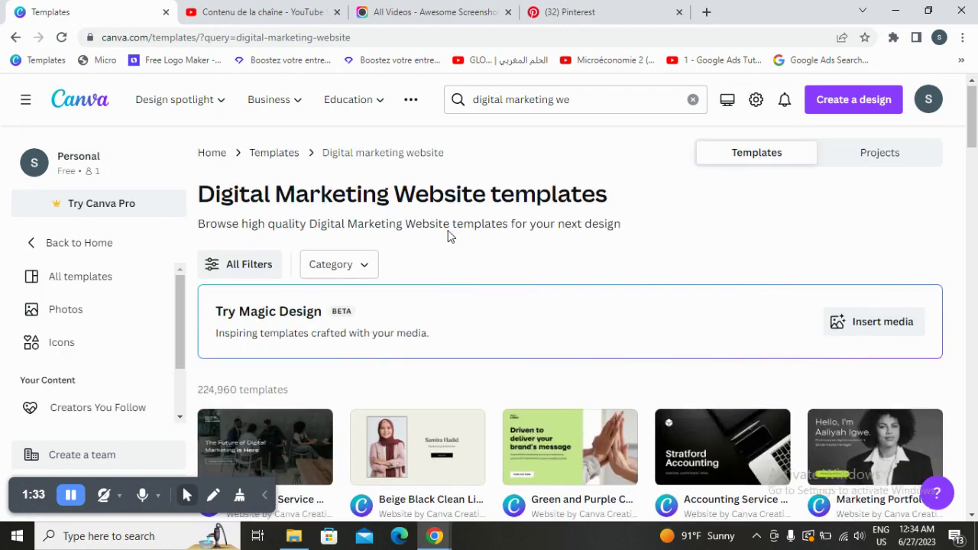
scroll(759, 374, down, 3)
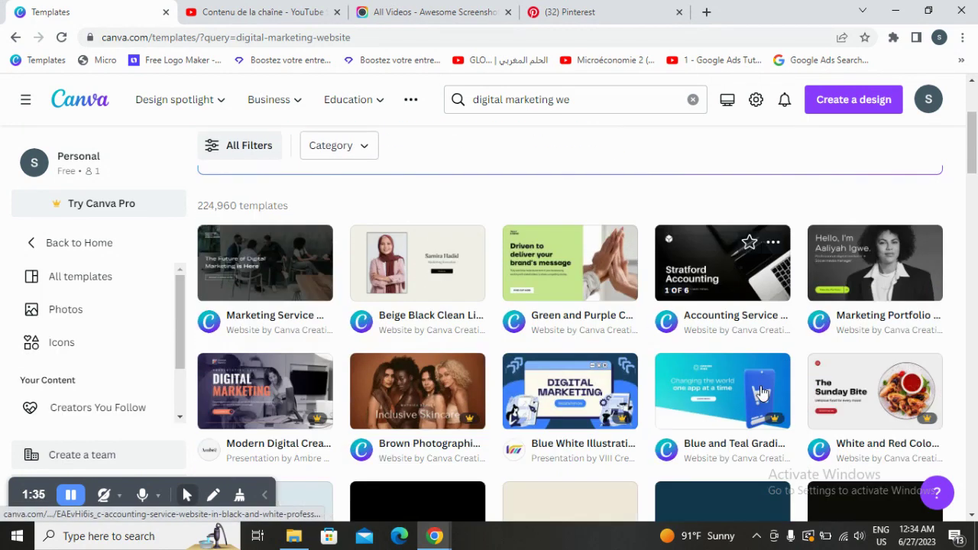
scroll(756, 373, up, 2)
scroll(756, 374, down, 5)
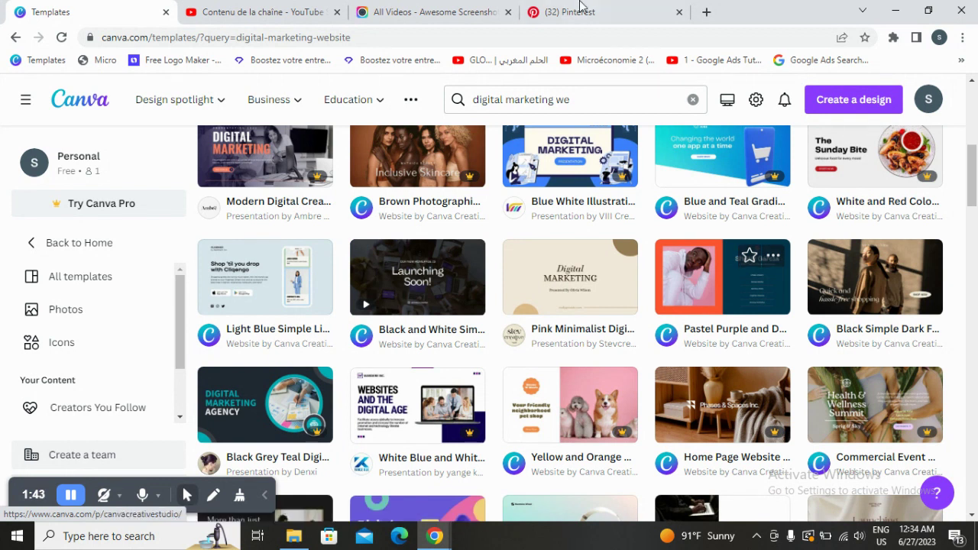
scroll(365, 273, down, 1)
scroll(365, 273, down, 1)
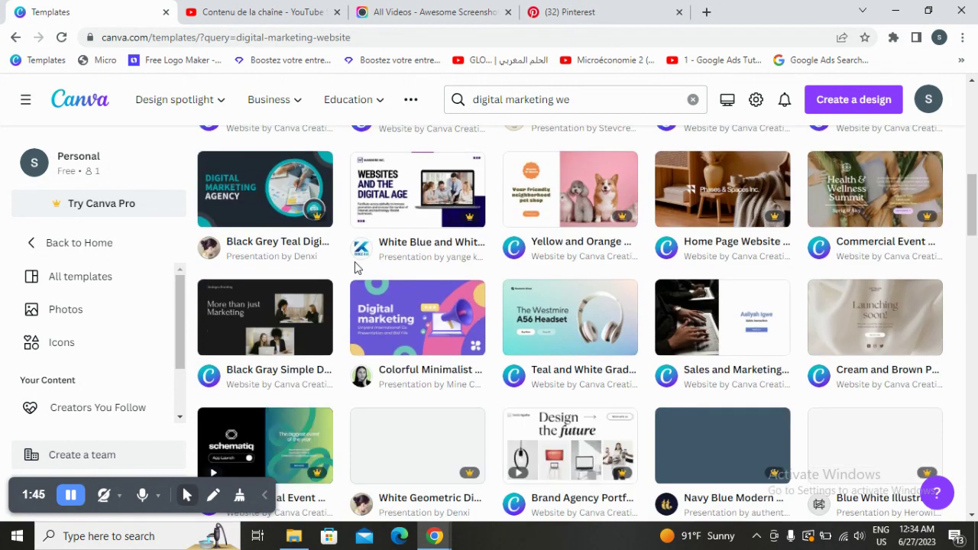
scroll(367, 305, down, 1)
scroll(294, 252, down, 3)
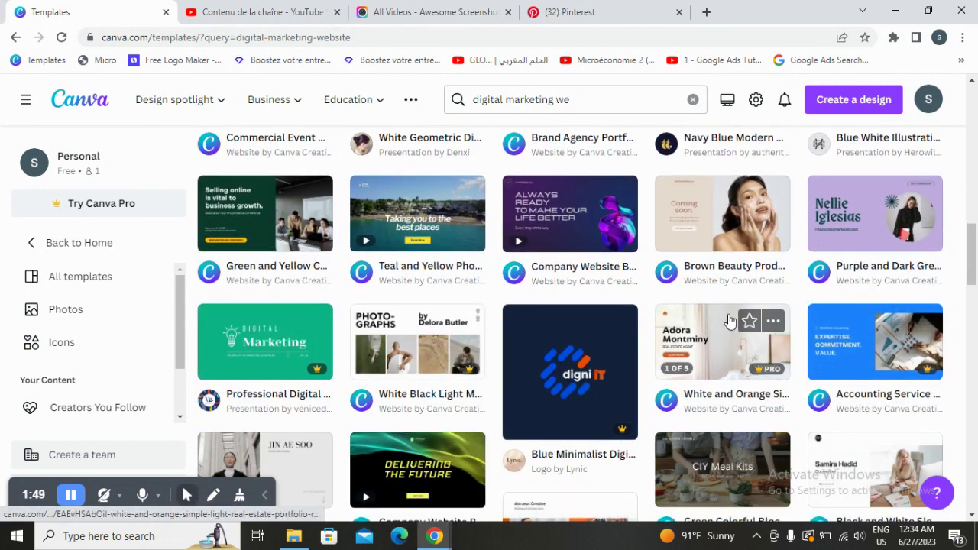
scroll(498, 382, up, 10)
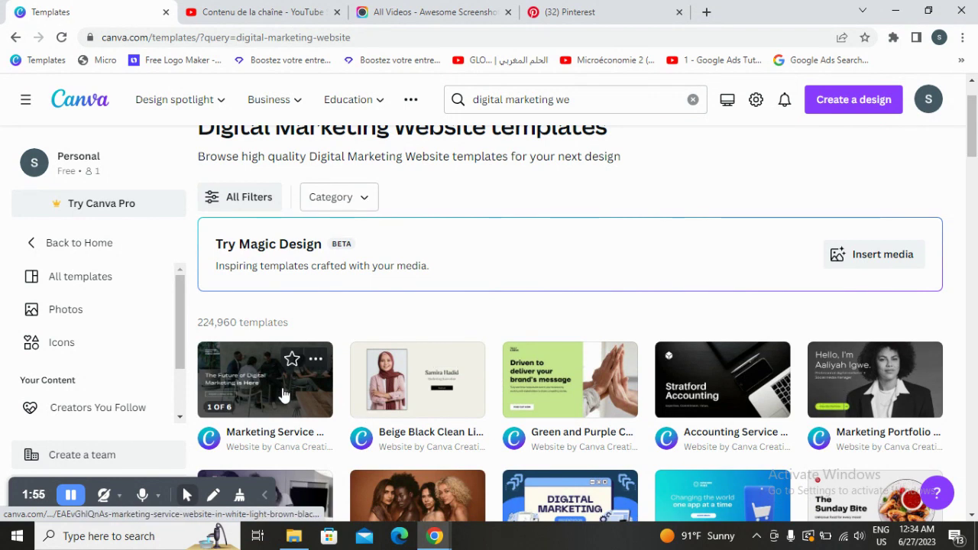
scroll(282, 390, down, 1)
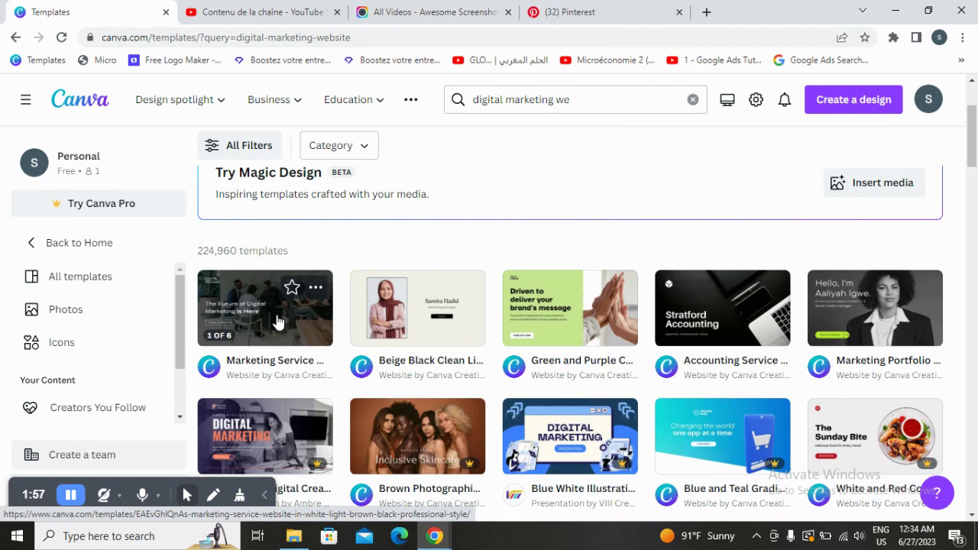
scroll(450, 342, down, 1)
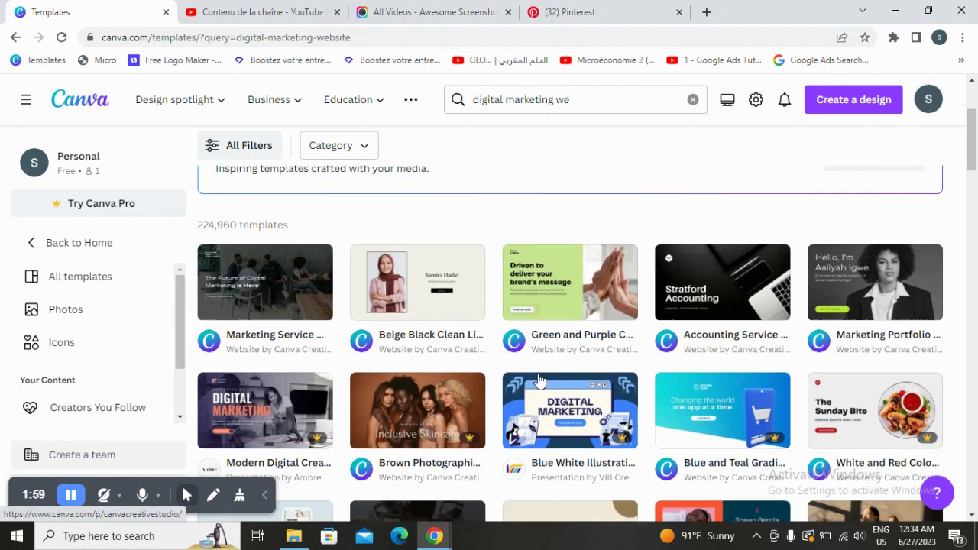
mouse_move(462, 398)
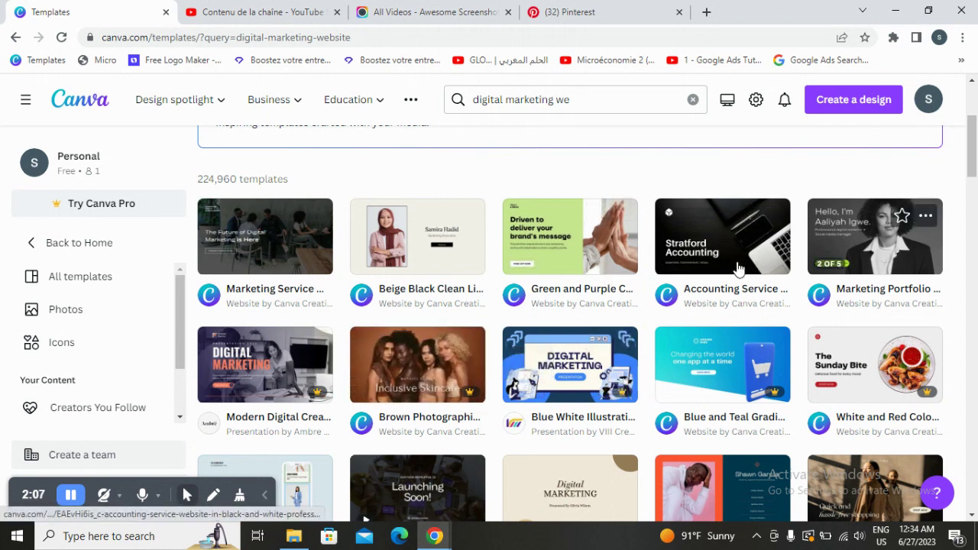
Preview the Marketing Service Website in White Light Brown Black Professional Style template and review the similar designs.
click(296, 238)
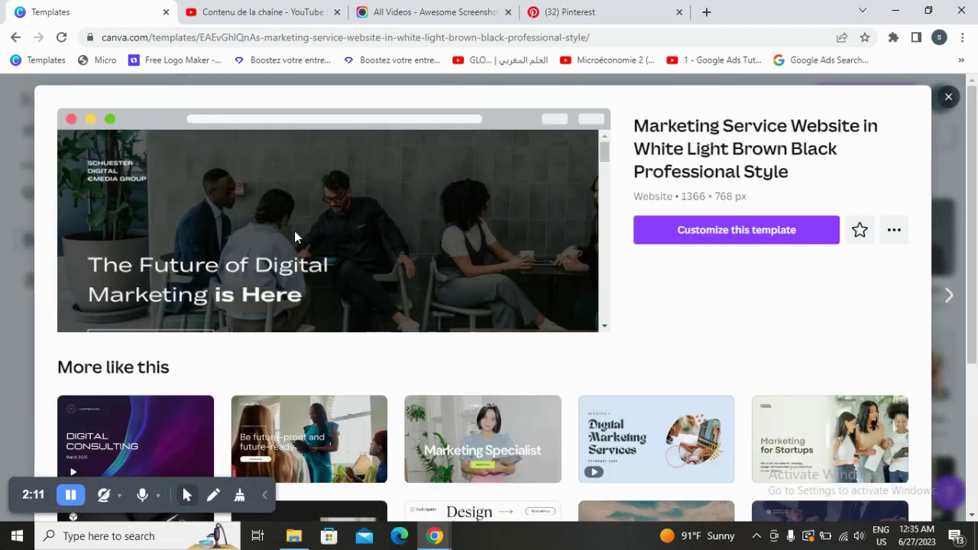
scroll(503, 216, down, 3)
scroll(503, 216, down, 5)
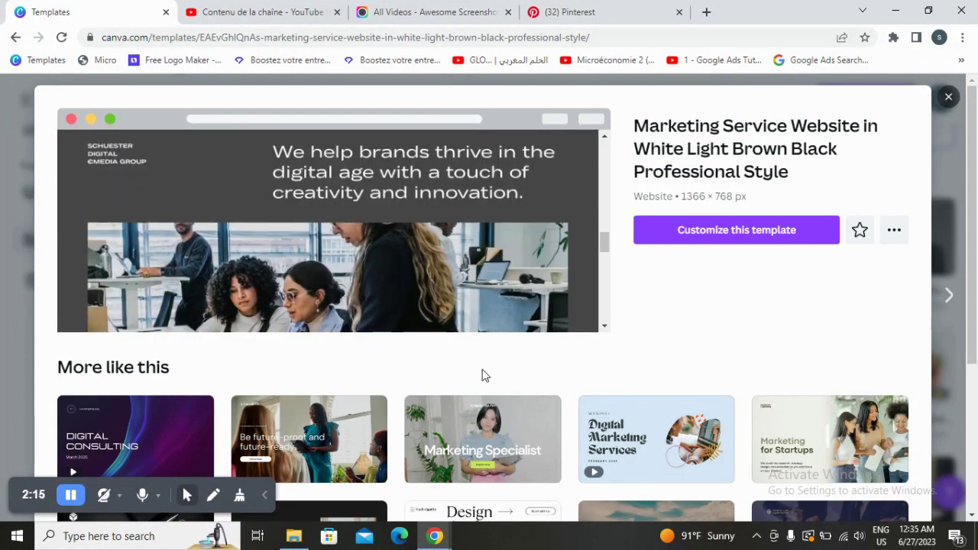
scroll(488, 439, down, 4)
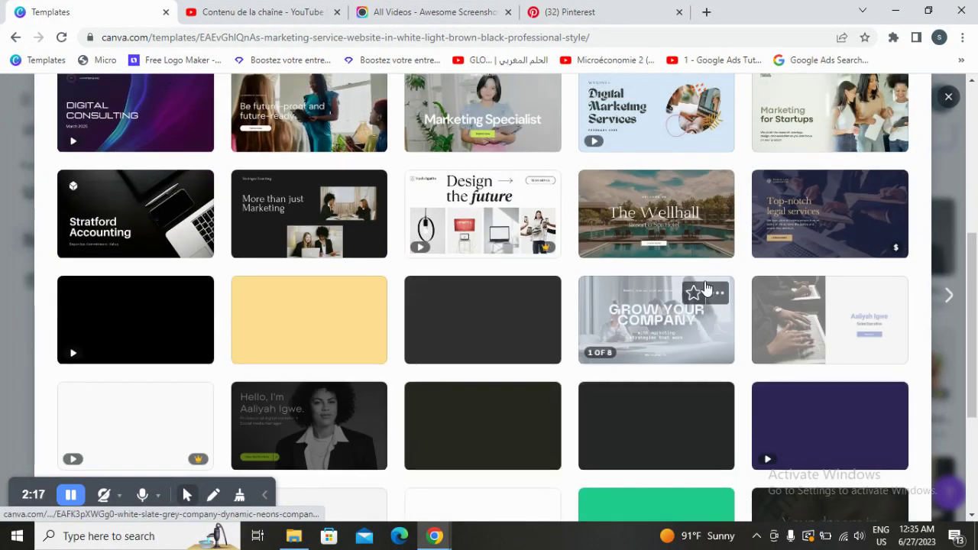
scroll(706, 287, up, 2)
Preview the Black Gray Simple Dark Marketing Website template and examine its sections and related templates.
click(341, 357)
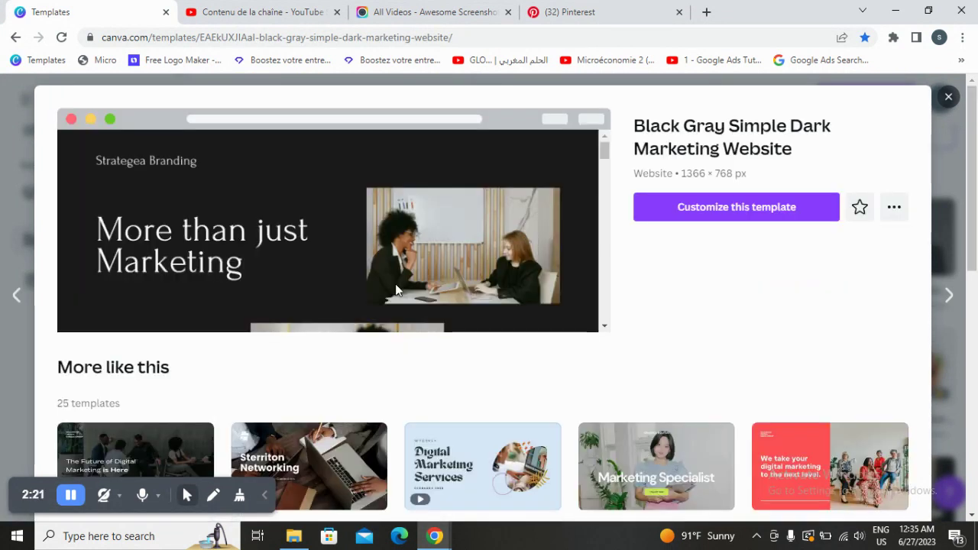
scroll(328, 397, down, 1)
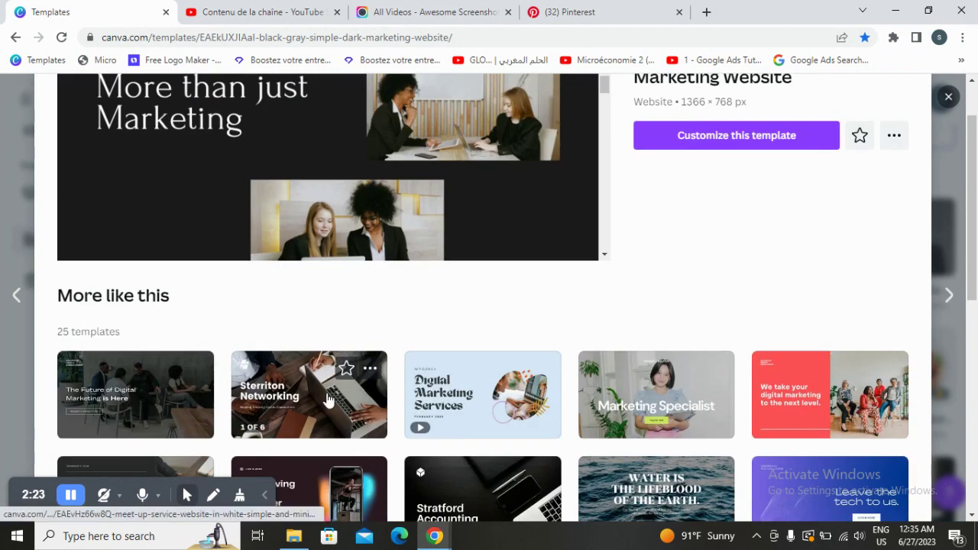
scroll(327, 397, down, 4)
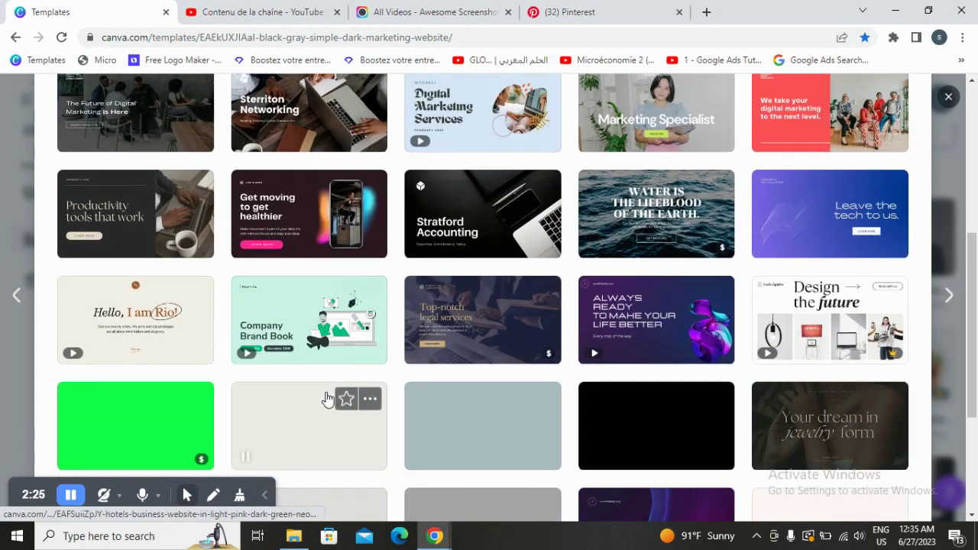
scroll(328, 398, down, 3)
scroll(327, 398, up, 7)
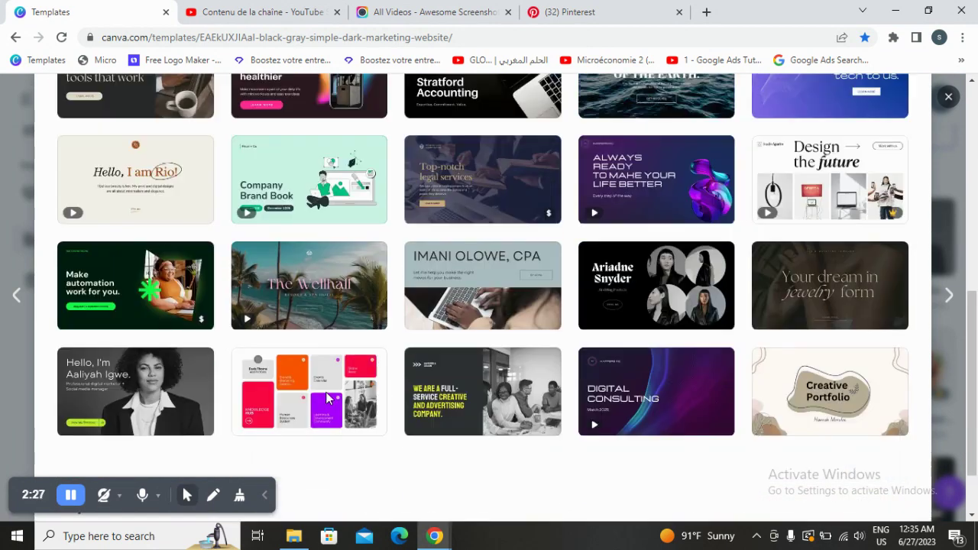
scroll(328, 396, up, 1)
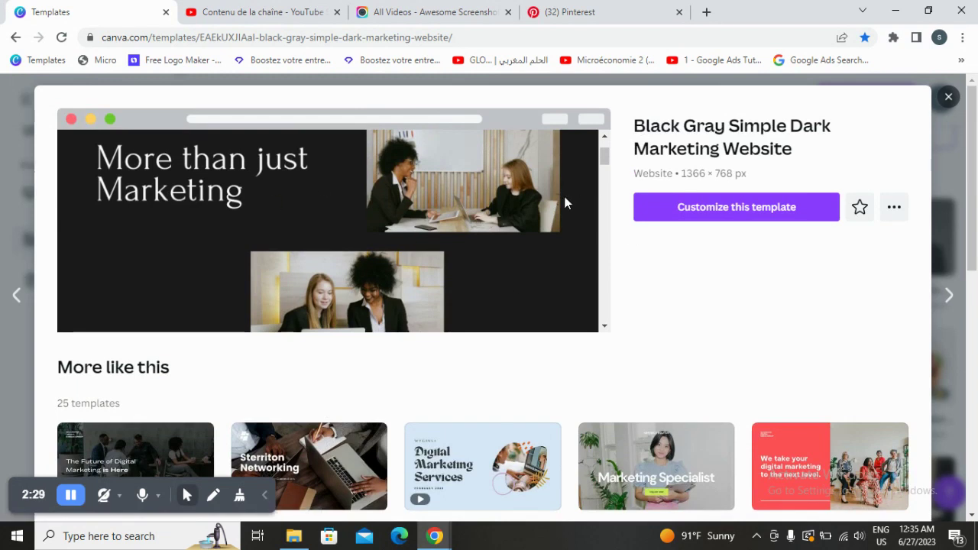
scroll(435, 205, down, 3)
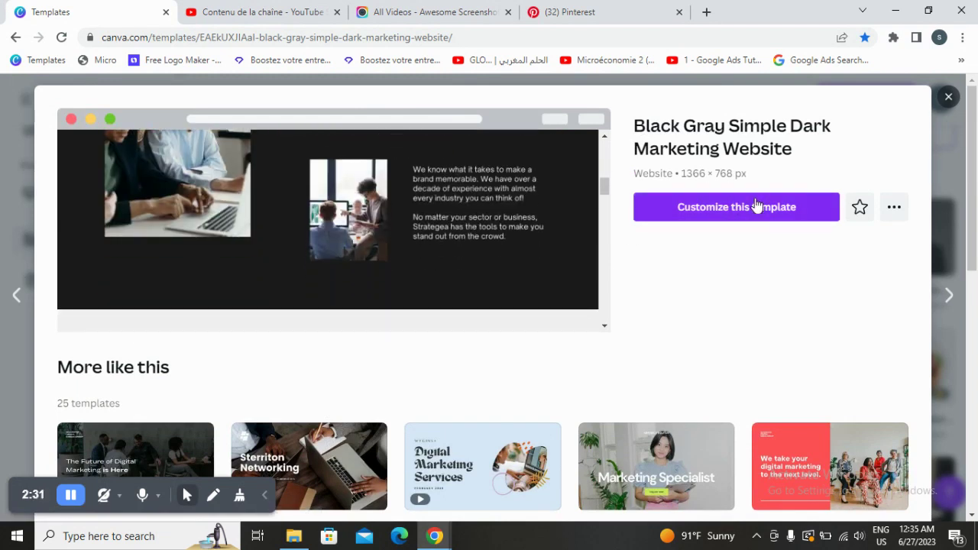
Open the Black Gray Simple Dark Marketing Website template for customization and show the available design elements.
click(750, 212)
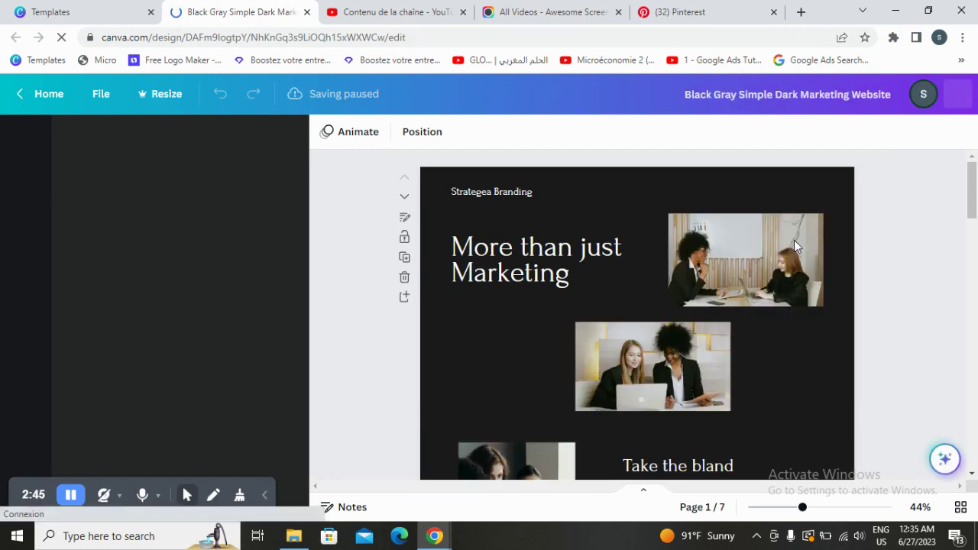
scroll(764, 359, down, 1)
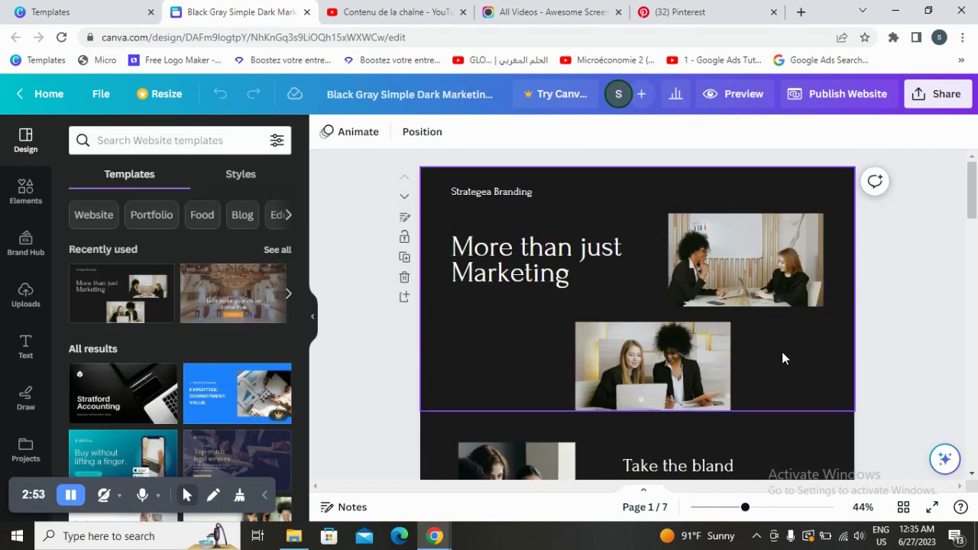
click(25, 193)
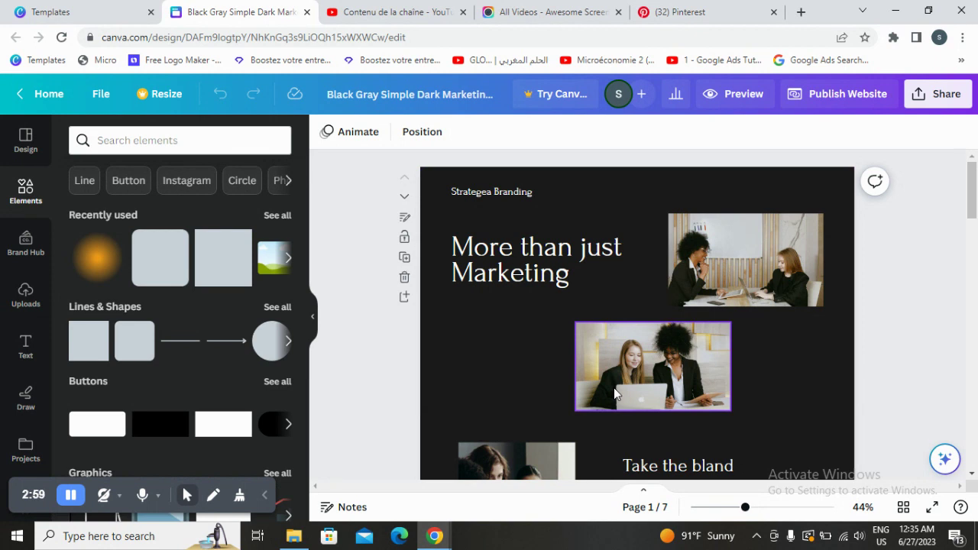
Place the Pinterest page beside the Canva pages, close the Black Gray design, and return to the template preview.
drag(692, 11, 367, 7)
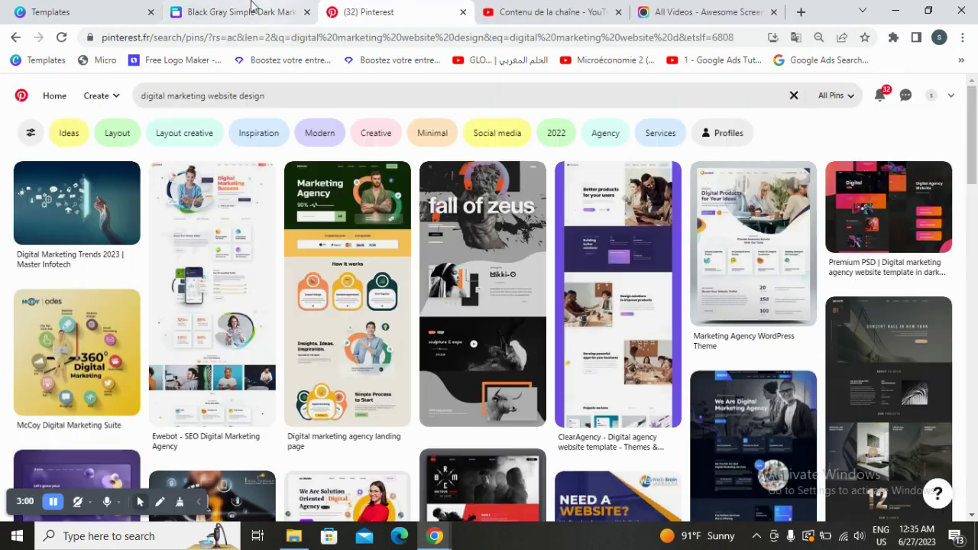
click(222, 9)
click(305, 13)
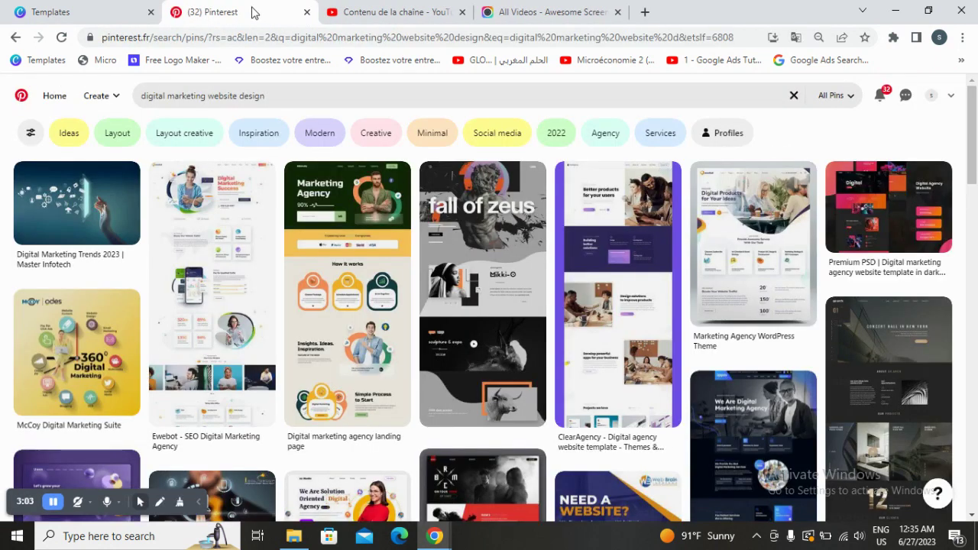
click(95, 14)
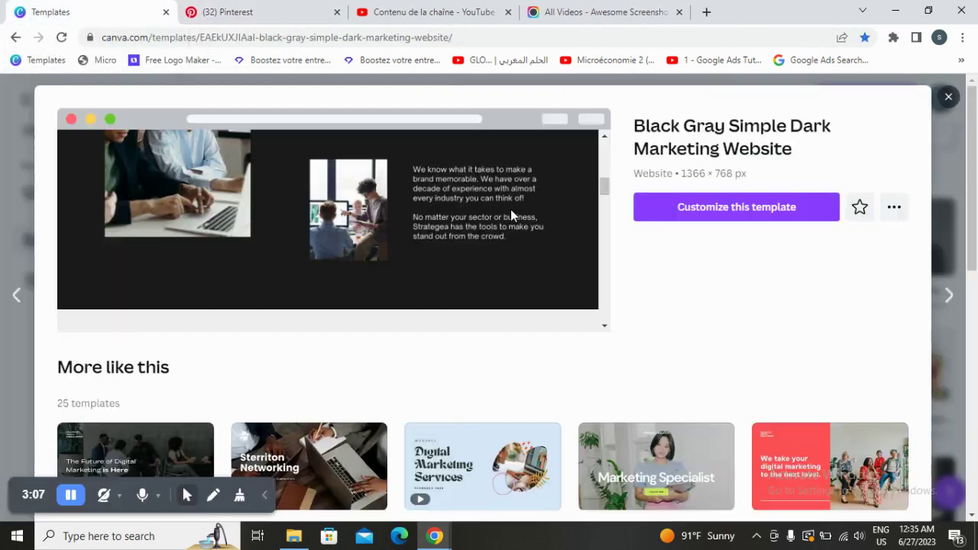
Open the Black Gray Simple Dark Marketing Website template for customization and close the All Videos page.
click(714, 208)
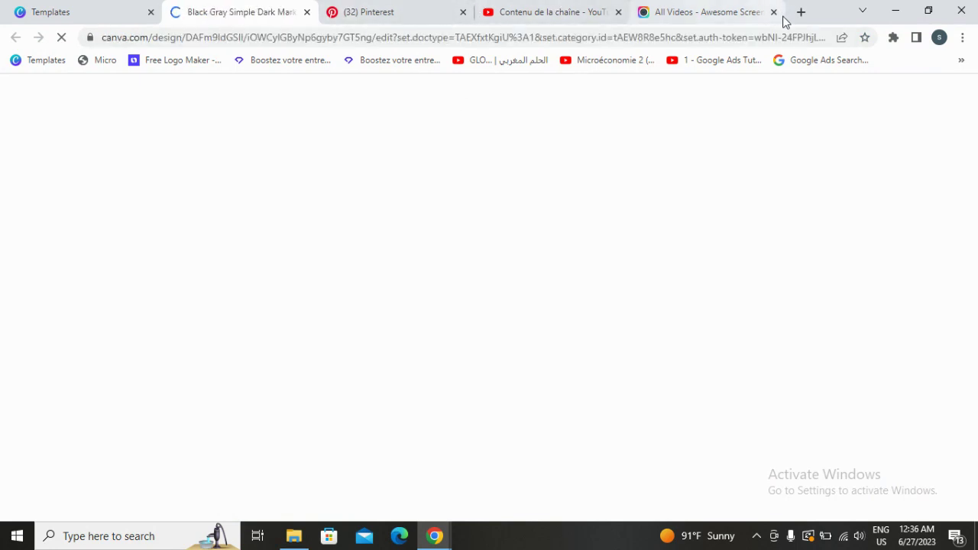
click(773, 12)
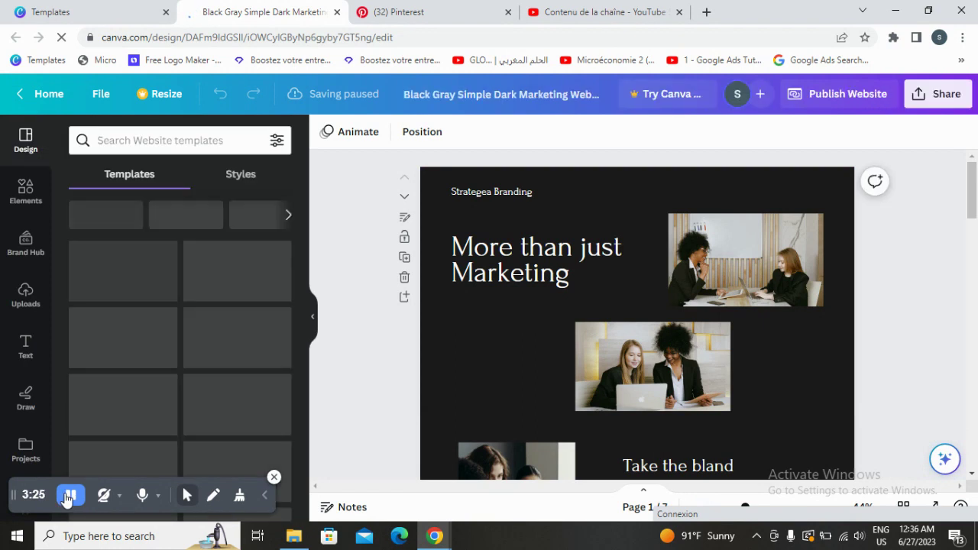
Switch to Pinterest and browse the "meeting" search results for business photos suited to the website.
key(ctrl+Tab)
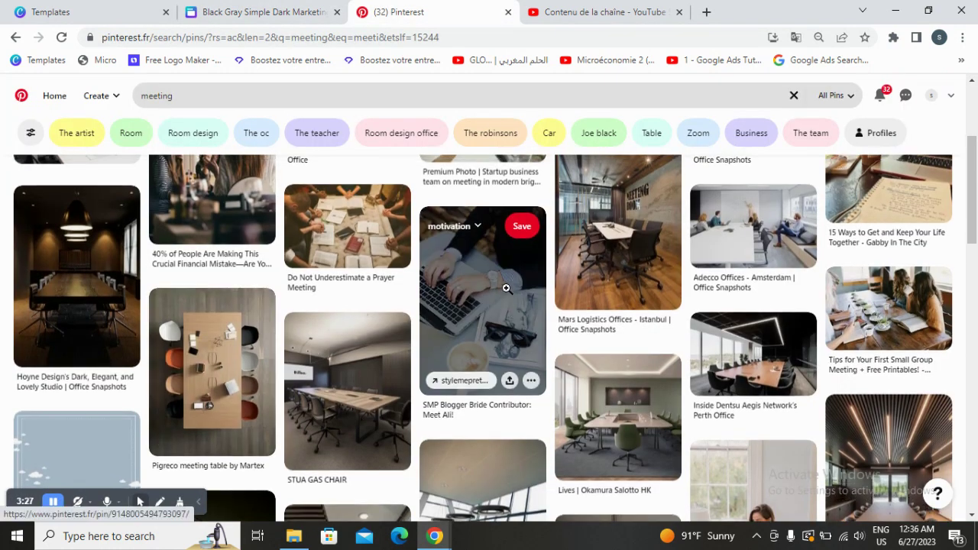
scroll(94, 203, up, 3)
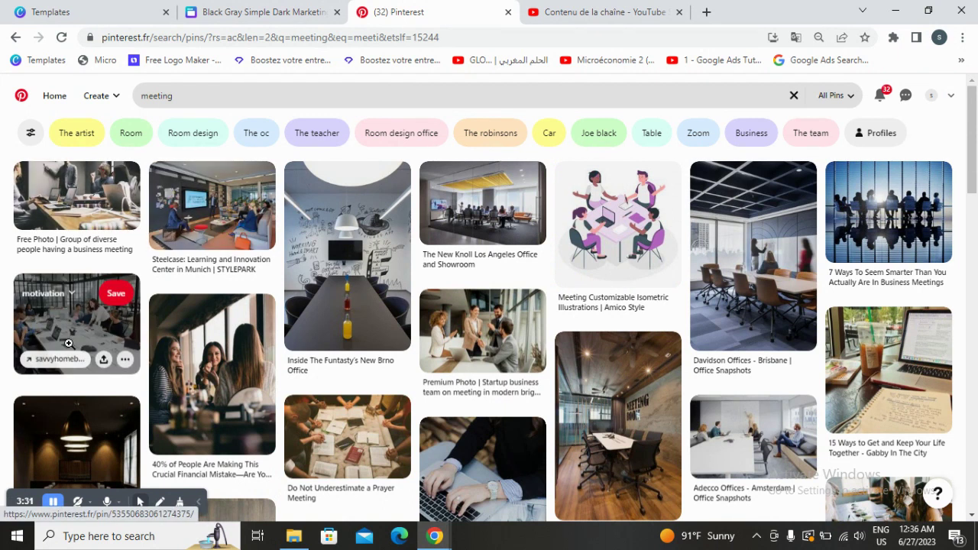
scroll(344, 410, down, 10)
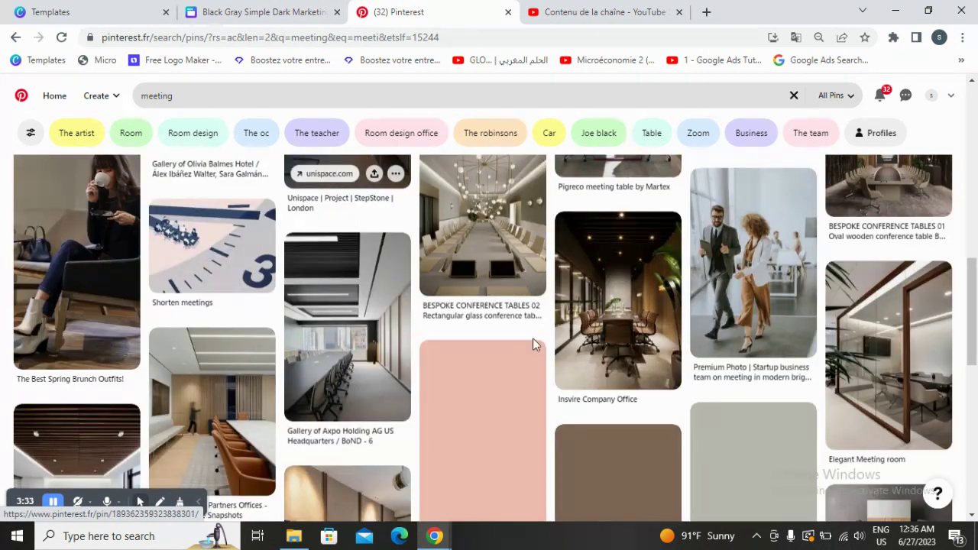
scroll(775, 379, down, 1)
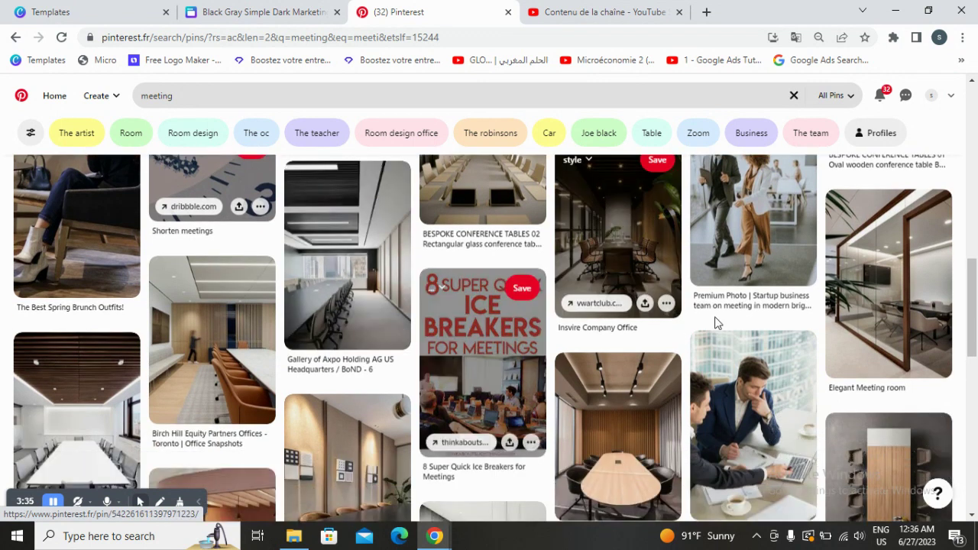
scroll(382, 367, up, 5)
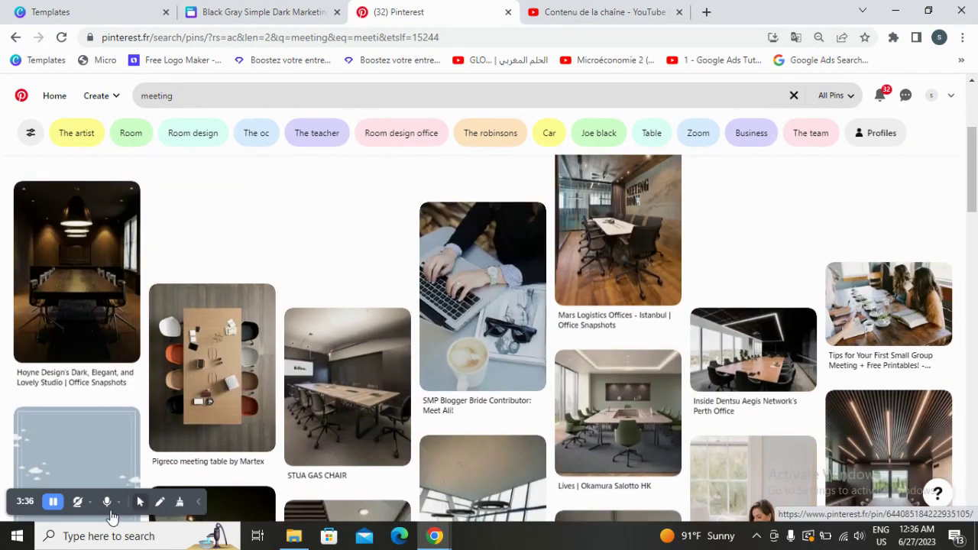
click(51, 507)
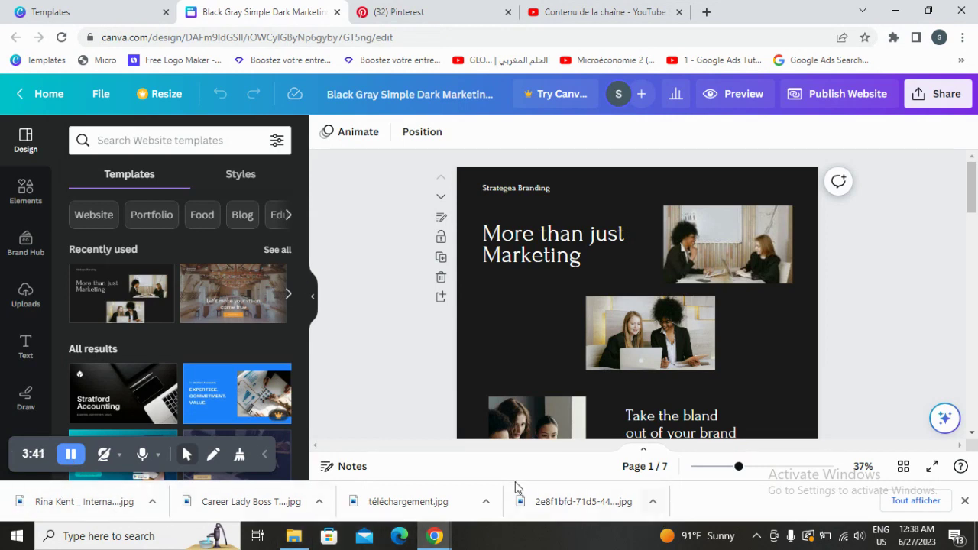
Upload the four JPG images downloaded today from the Downloads folder to the Canva design's uploads.
click(23, 305)
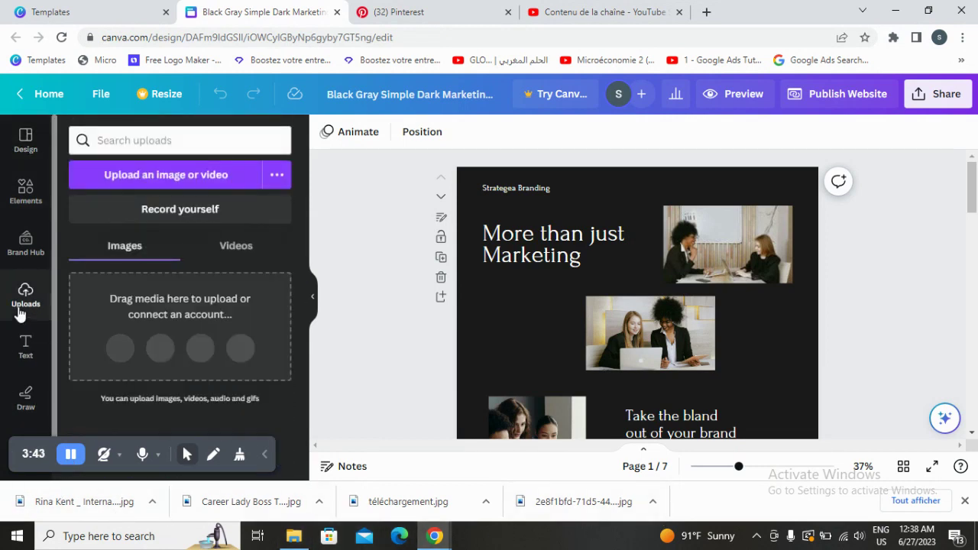
click(200, 176)
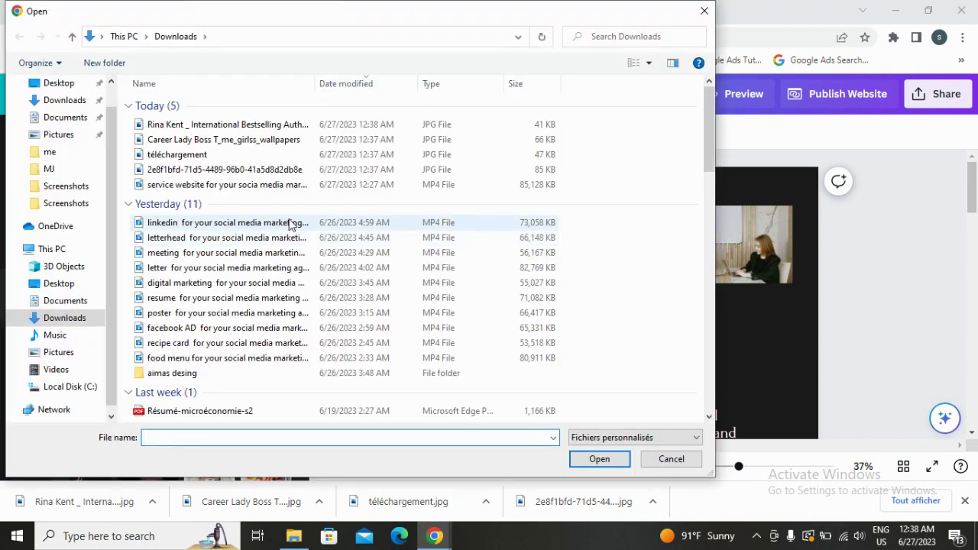
click(252, 125)
ctrl+click(244, 139)
ctrl+click(242, 155)
ctrl+click(229, 170)
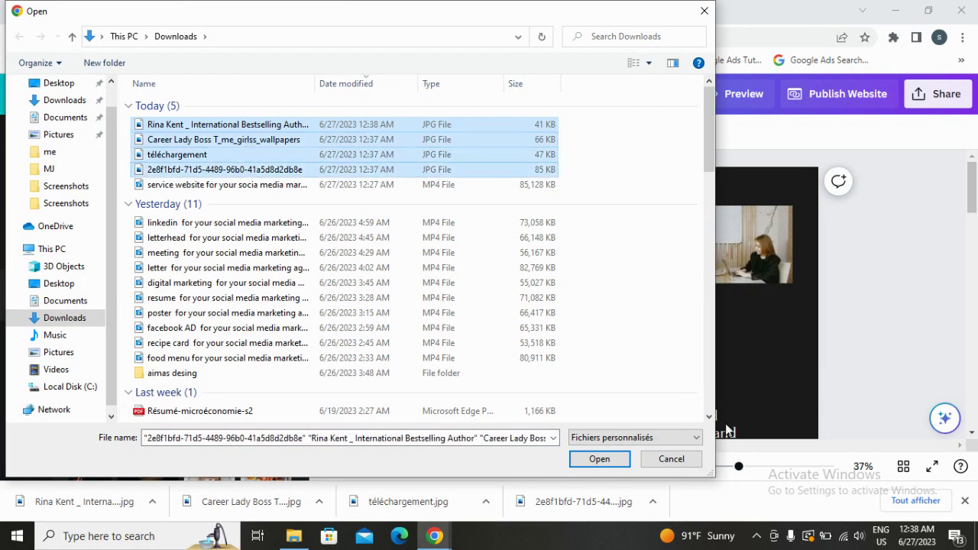
click(600, 459)
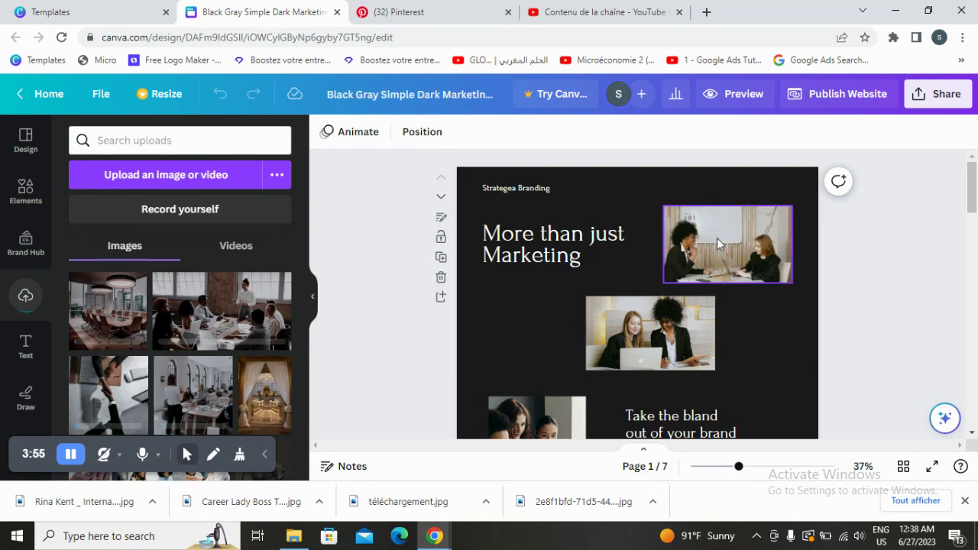
Delete the two template photos around the "More than just Marketing" heading on the first page.
drag(715, 262, 720, 285)
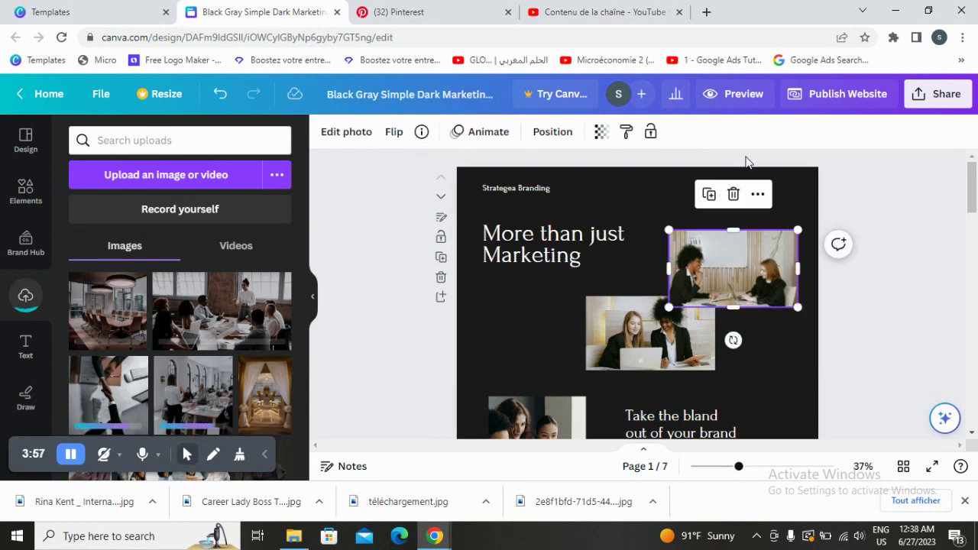
click(733, 194)
click(683, 319)
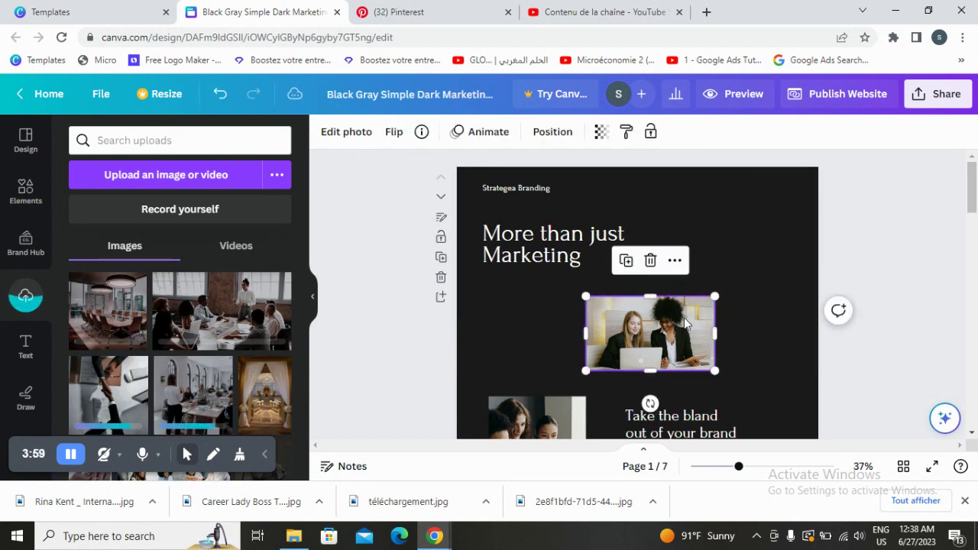
click(649, 260)
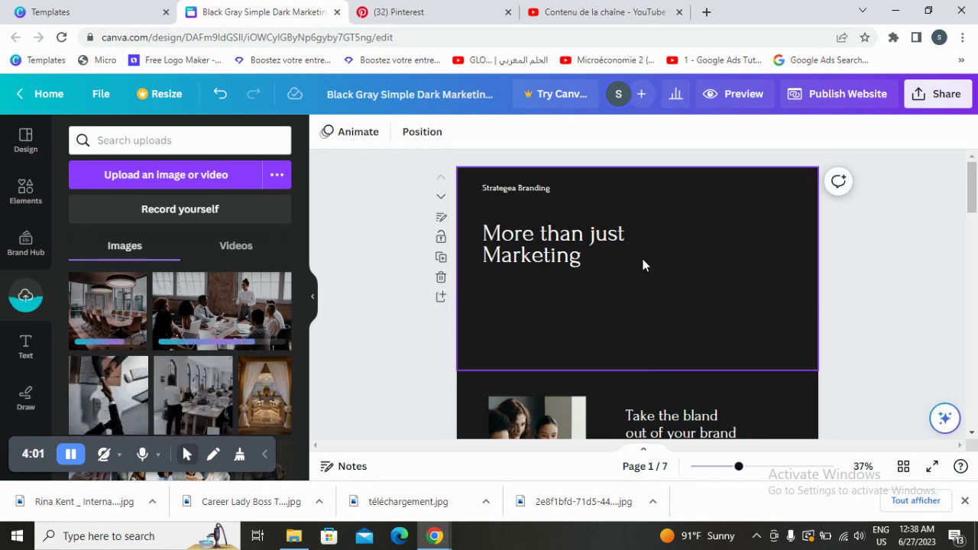
Find the grids among the design elements and add the single-image grid to the first page.
click(26, 191)
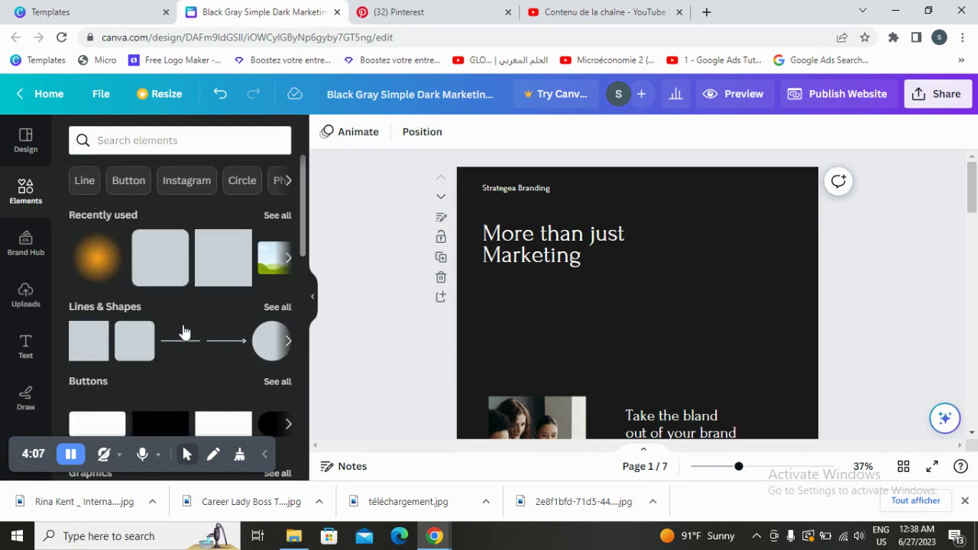
scroll(207, 323, down, 4)
scroll(207, 322, up, 2)
scroll(206, 322, down, 3)
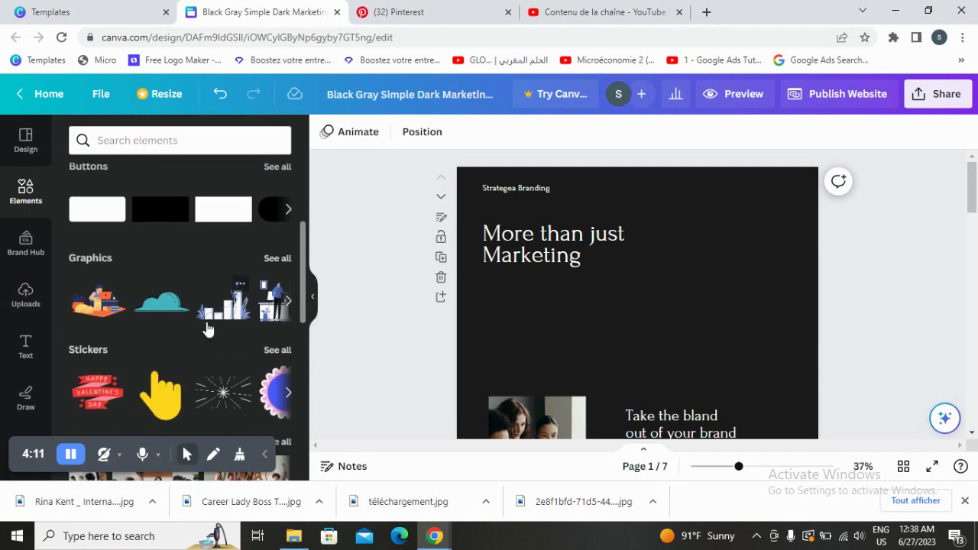
scroll(231, 293, down, 4)
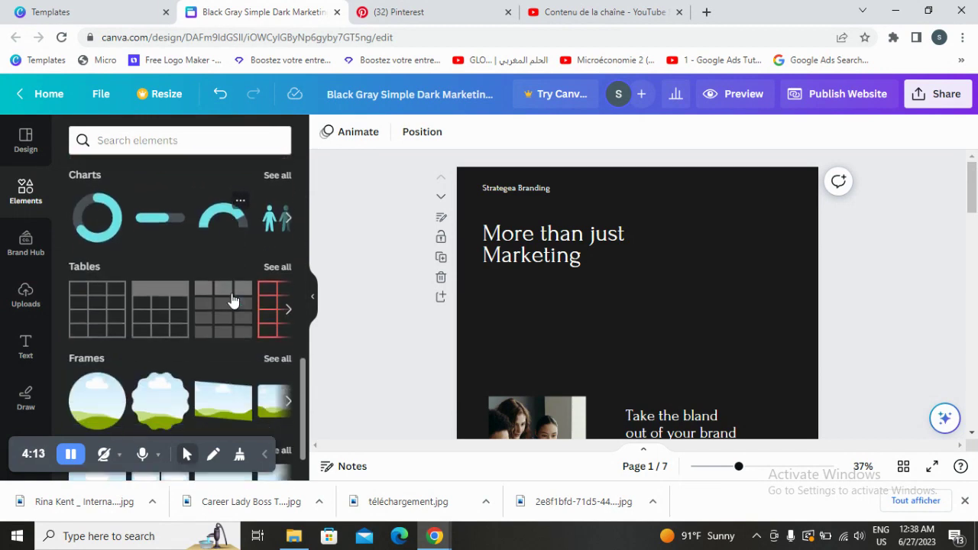
scroll(233, 298, up, 5)
scroll(154, 350, up, 2)
scroll(154, 352, down, 6)
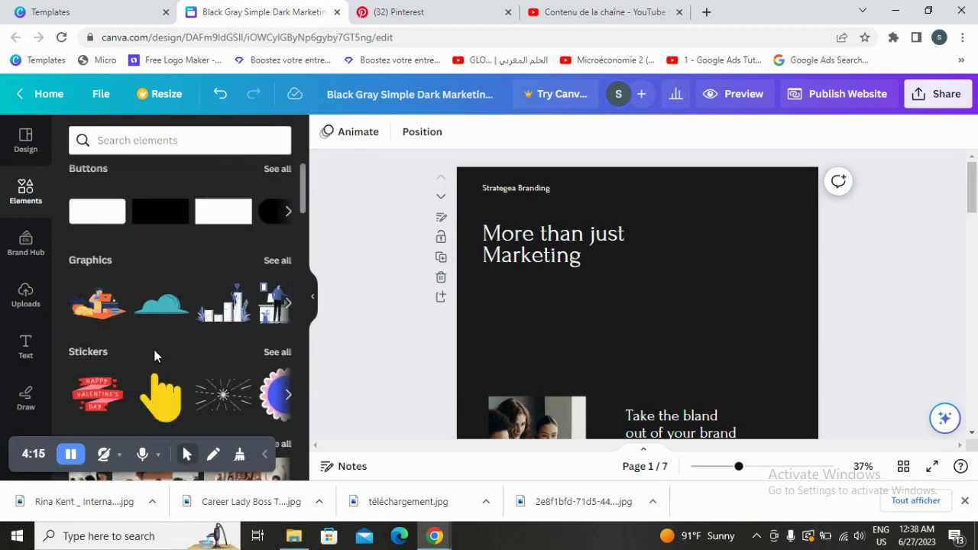
scroll(155, 357, down, 1)
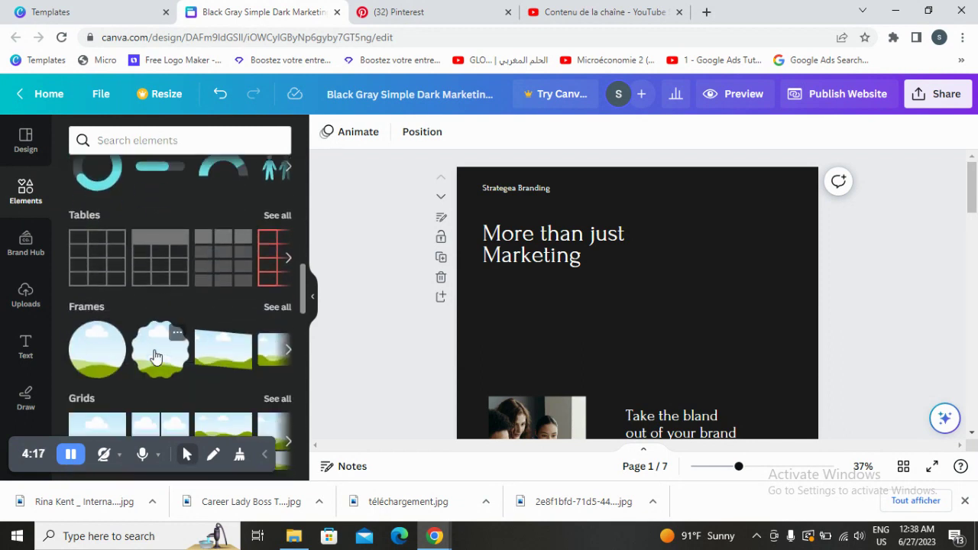
scroll(153, 328, down, 1)
click(89, 363)
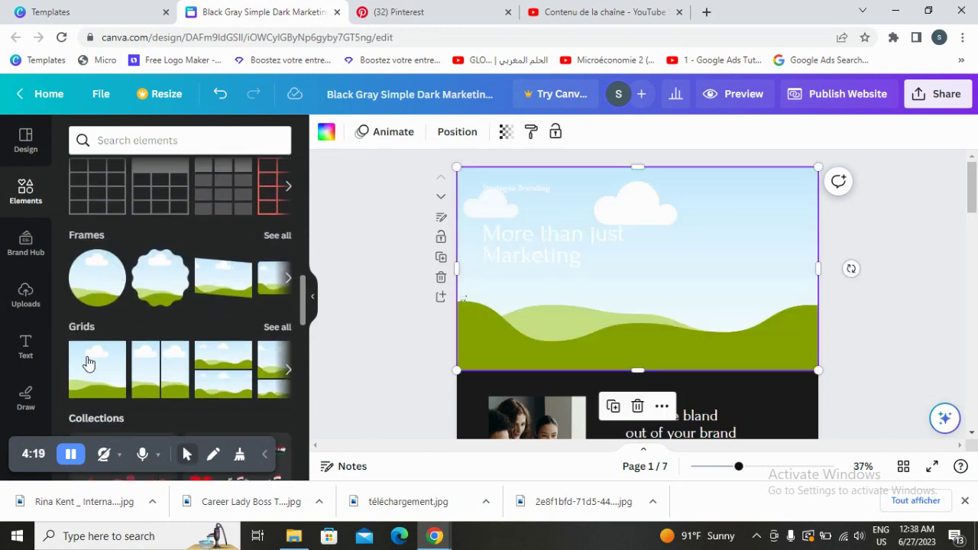
Shrink the grid to about 541 × 348 and place it beside the "More than just Marketing" heading.
drag(524, 334, 637, 302)
drag(744, 234, 730, 255)
drag(622, 323, 683, 286)
drag(744, 216, 716, 229)
drag(776, 289, 798, 302)
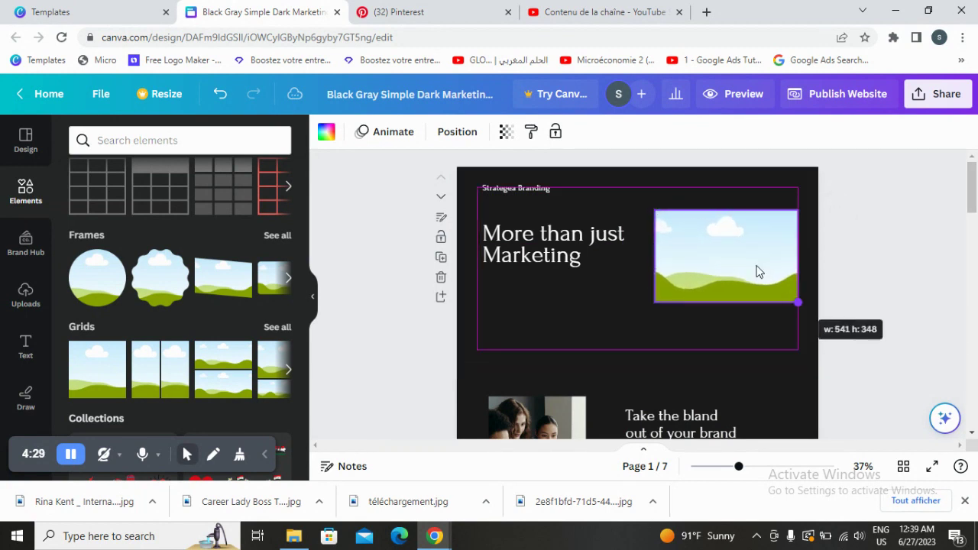
drag(758, 272, 731, 246)
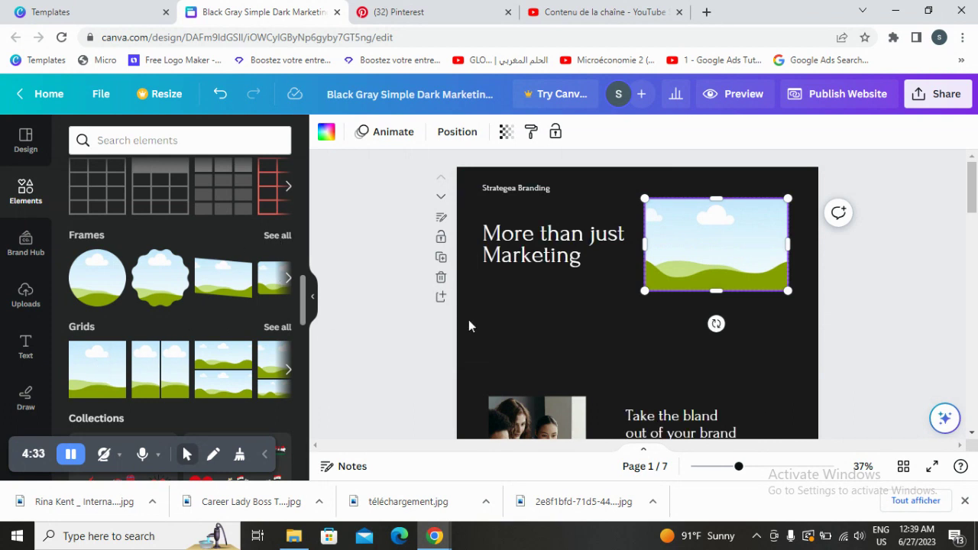
Paste a second image grid, make it a flatter rectangle below the heading, and adjust both grids' positions so they do not overlap.
key(ctrl+v)
drag(454, 372, 608, 333)
drag(657, 356, 695, 343)
drag(627, 317, 629, 296)
drag(553, 334, 543, 334)
drag(717, 263, 726, 258)
click(608, 317)
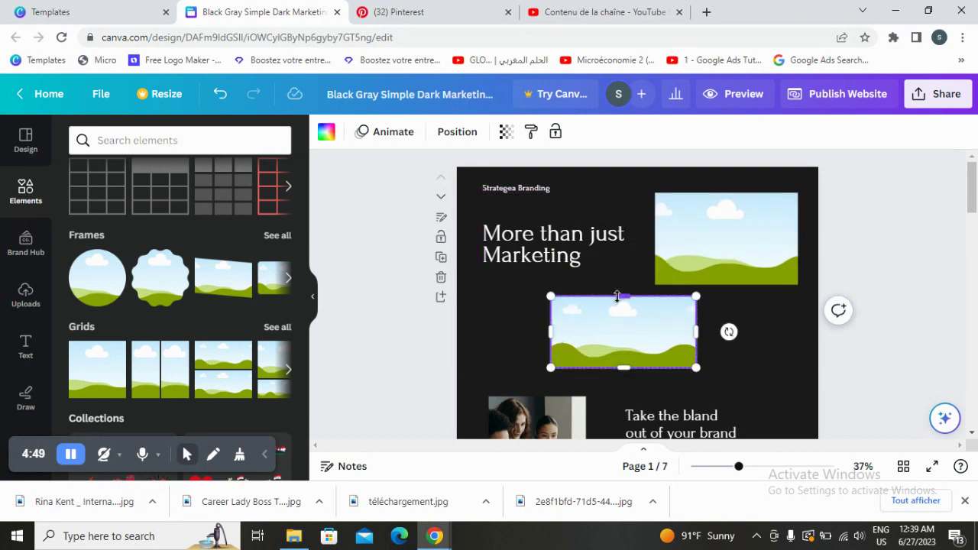
drag(623, 295, 626, 291)
scroll(861, 301, down, 3)
scroll(862, 298, up, 3)
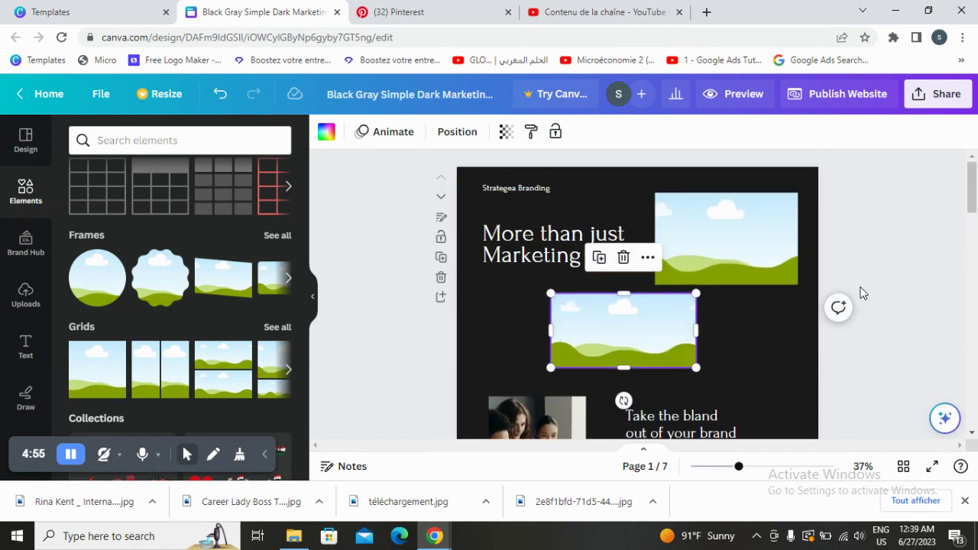
click(885, 276)
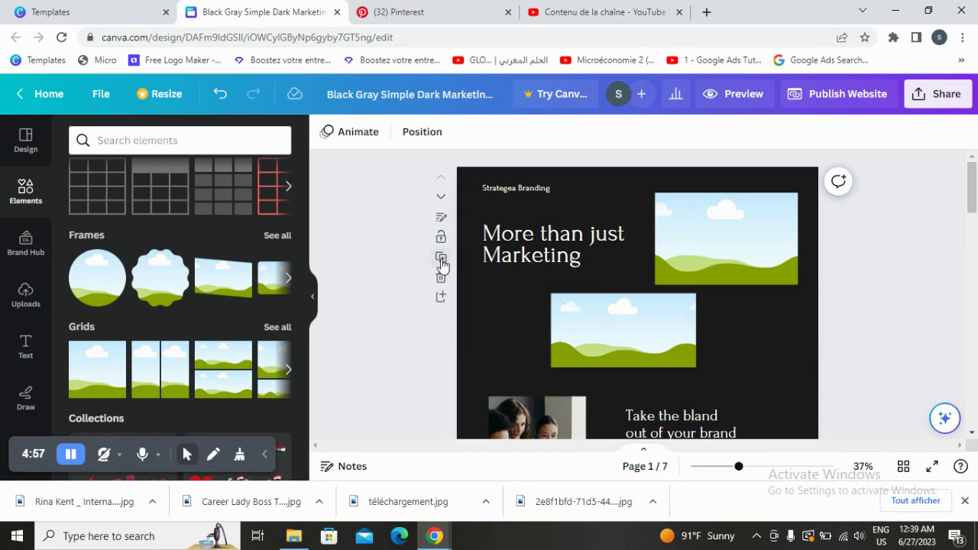
Fill the upper grid with the uploaded photo of a woman standing before a seated meeting group against a brick wall.
click(25, 298)
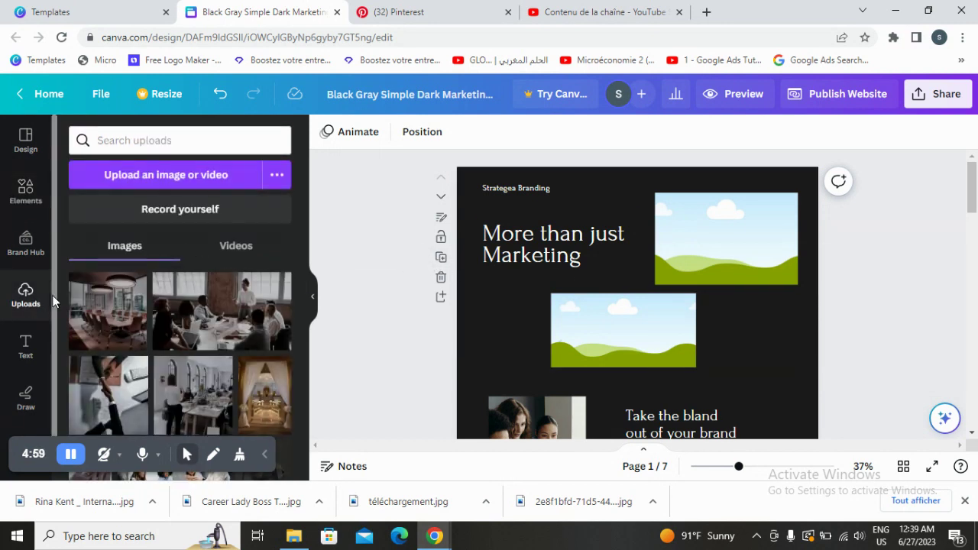
click(221, 324)
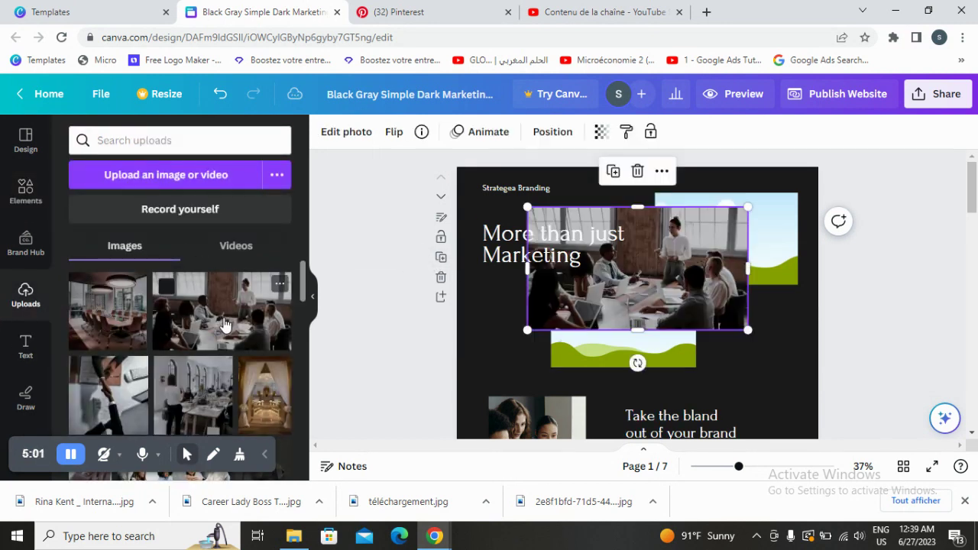
drag(644, 291, 715, 254)
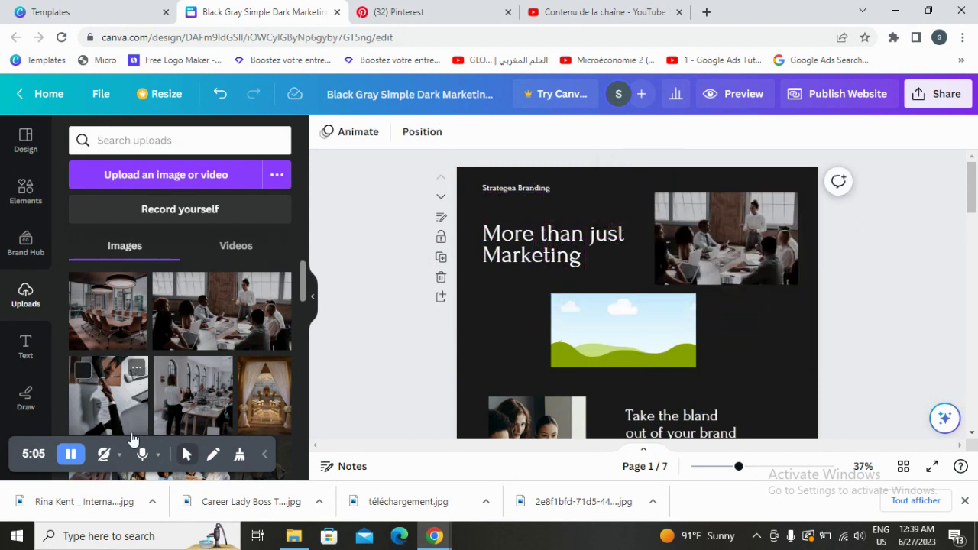
Try the uploaded handshake photo in the lower grid, undo the fill, and delete the photo from the page.
click(107, 393)
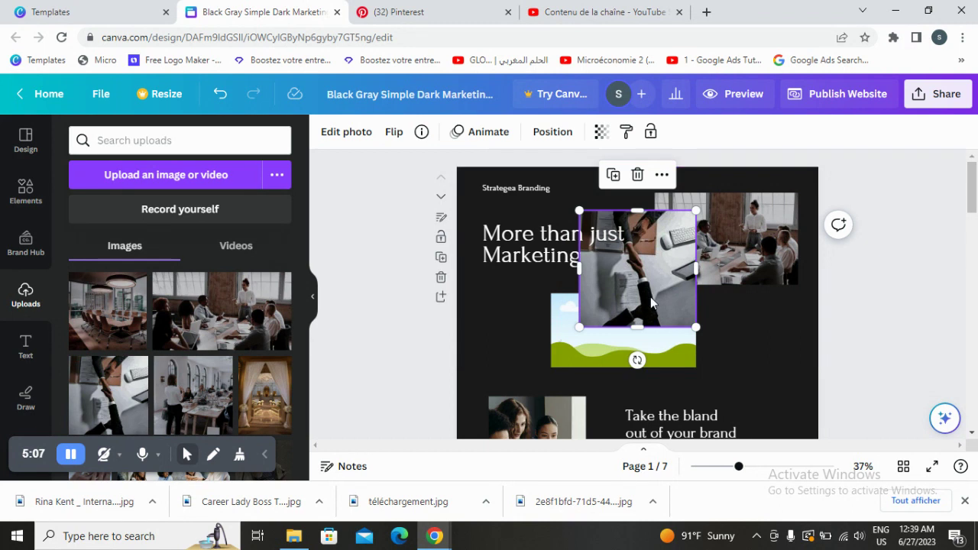
drag(648, 310, 600, 337)
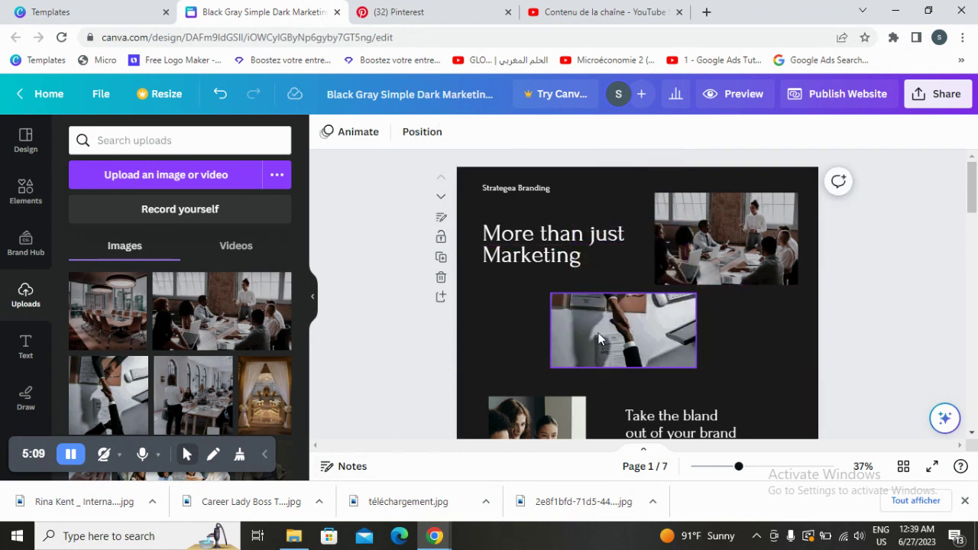
click(220, 94)
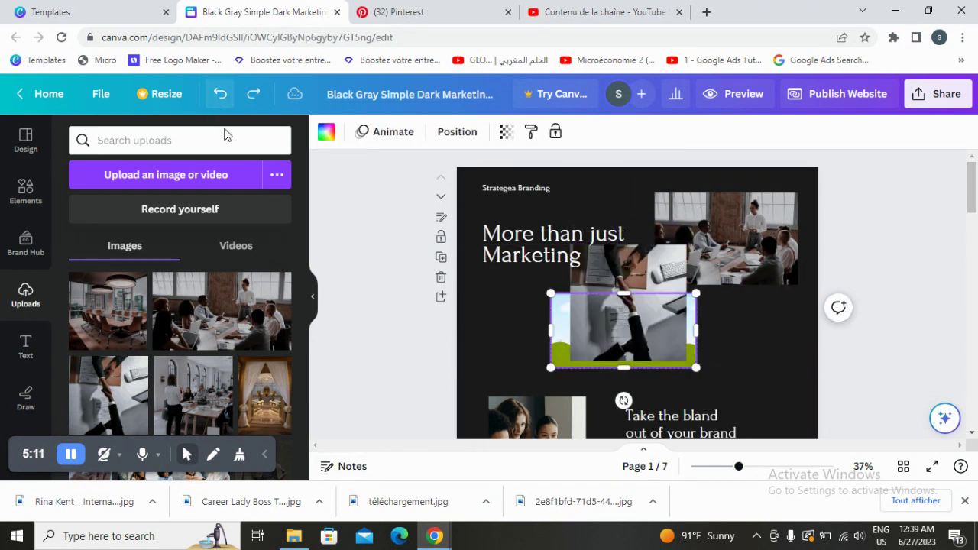
click(565, 237)
click(669, 293)
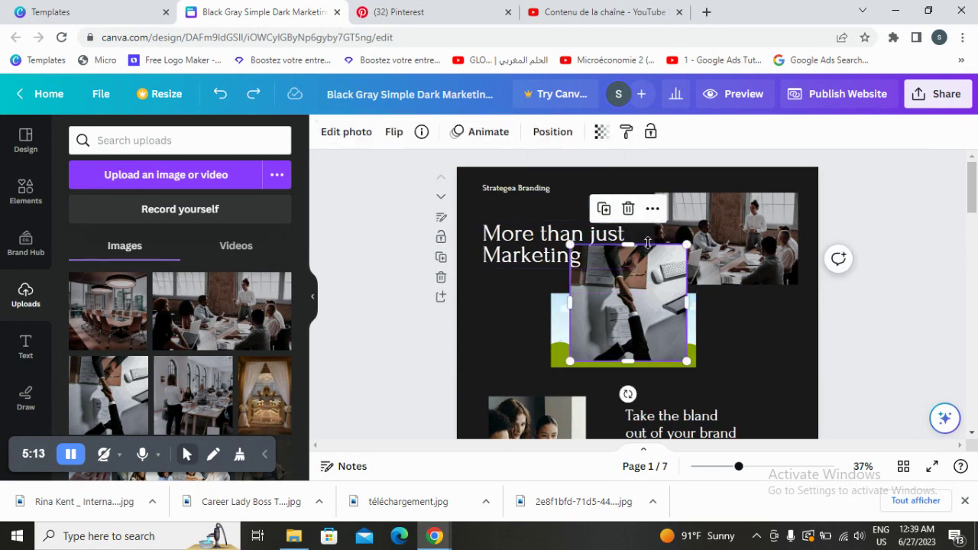
click(627, 209)
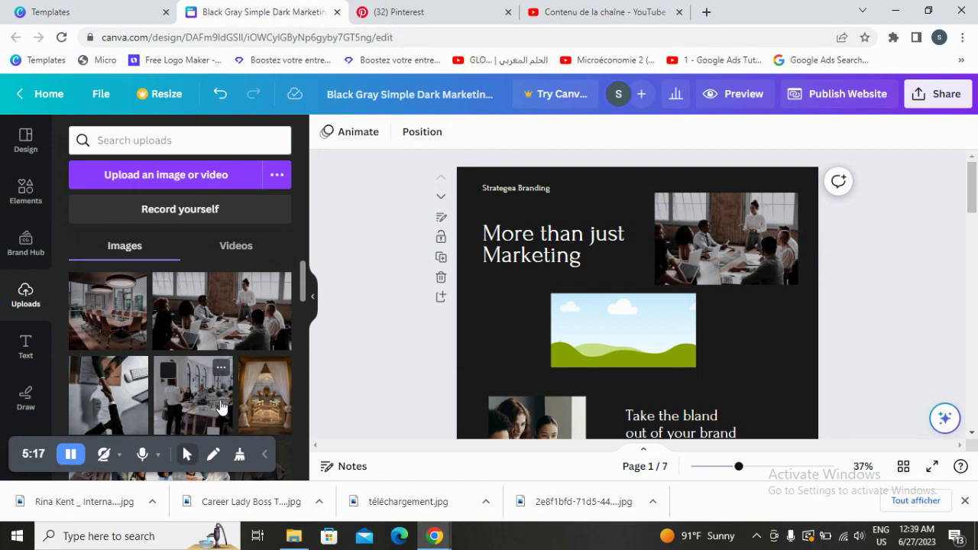
Fill the lower grid with the uploaded photo of a woman standing at an office meeting table.
scroll(220, 407, down, 1)
drag(198, 328, 633, 324)
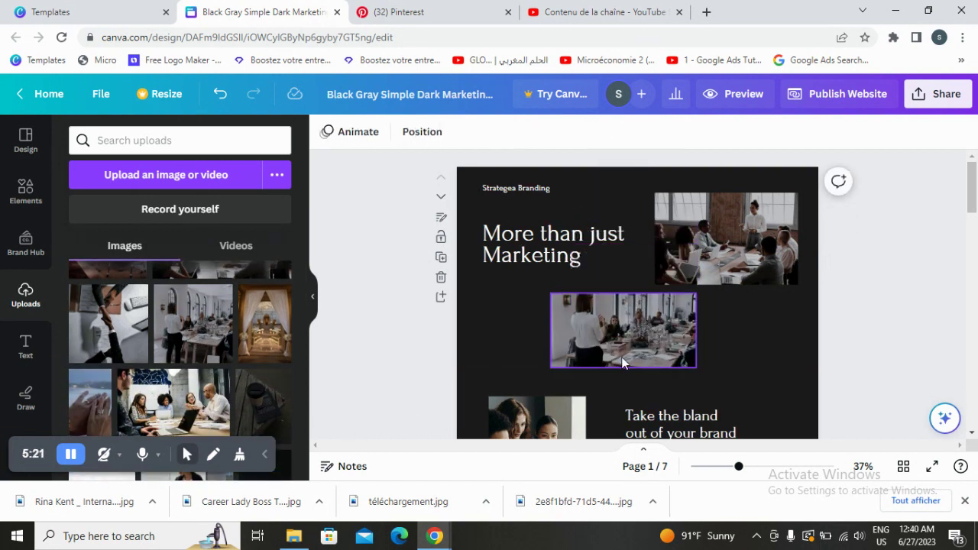
Widen the lower photo grid slightly, nudge the upper photo grid upward, and extend the lower grid's top edge to close the gap.
click(692, 331)
drag(692, 330, 700, 330)
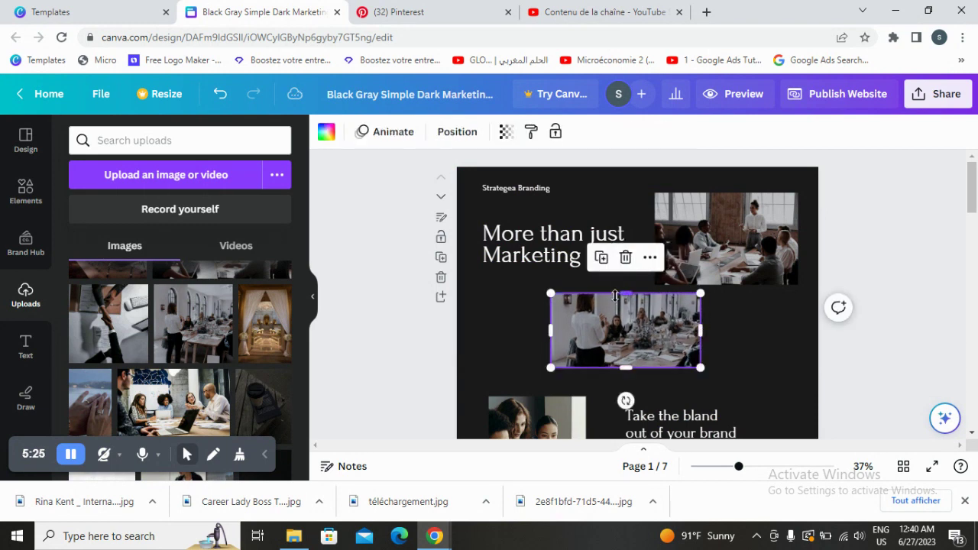
click(707, 249)
drag(707, 246, 708, 241)
click(625, 295)
drag(625, 293, 624, 285)
click(758, 347)
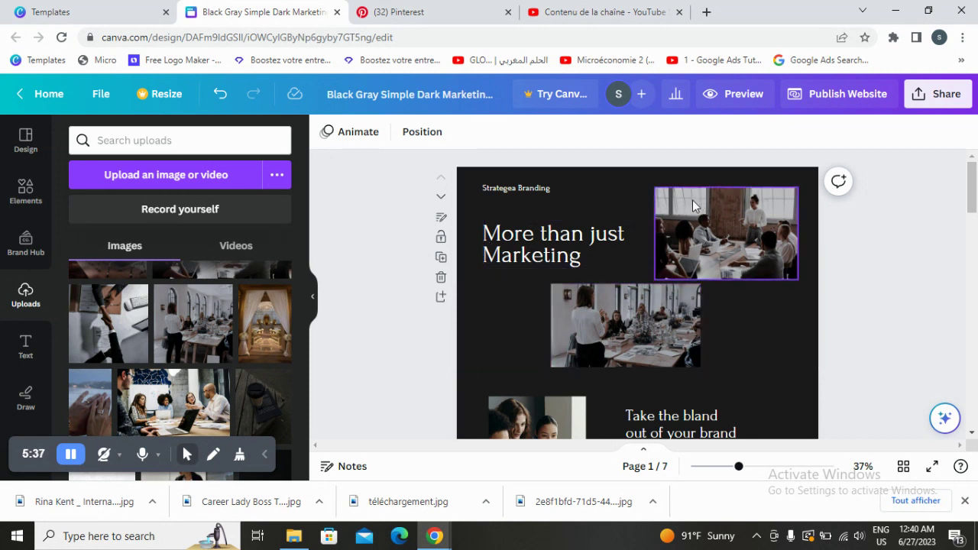
Replace the small brand text "Strategea Branding" above the heading with "MARKETGENIUS".
scroll(229, 321, up, 2)
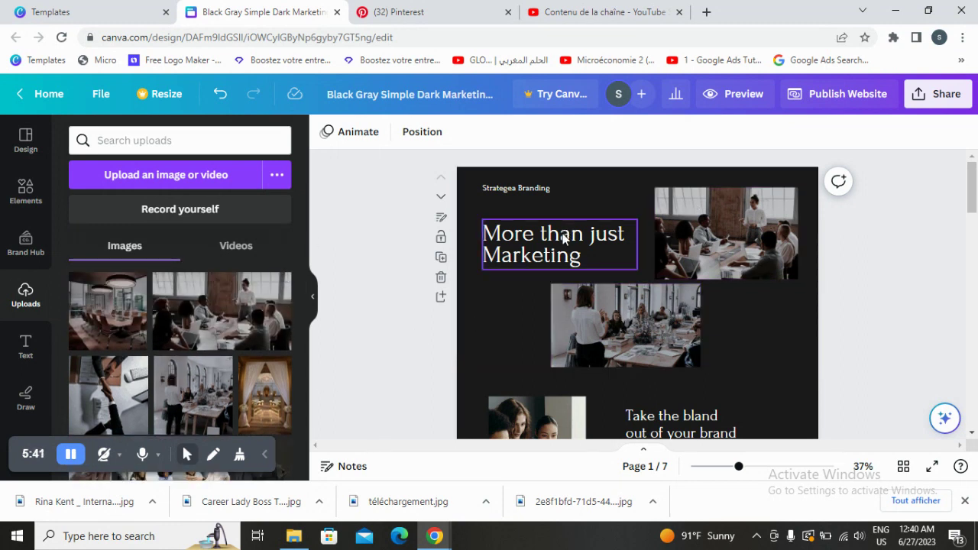
click(510, 191)
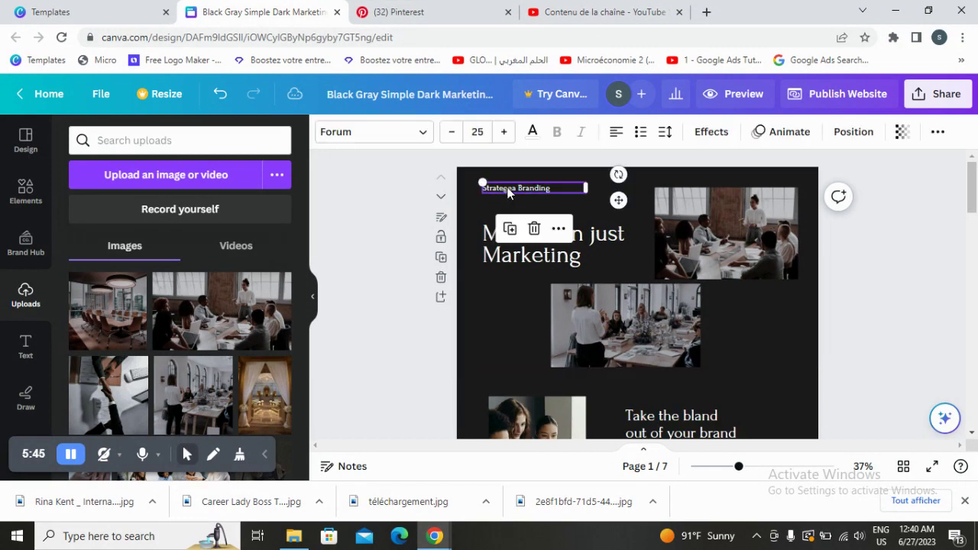
click(517, 189)
key(BackSpace)
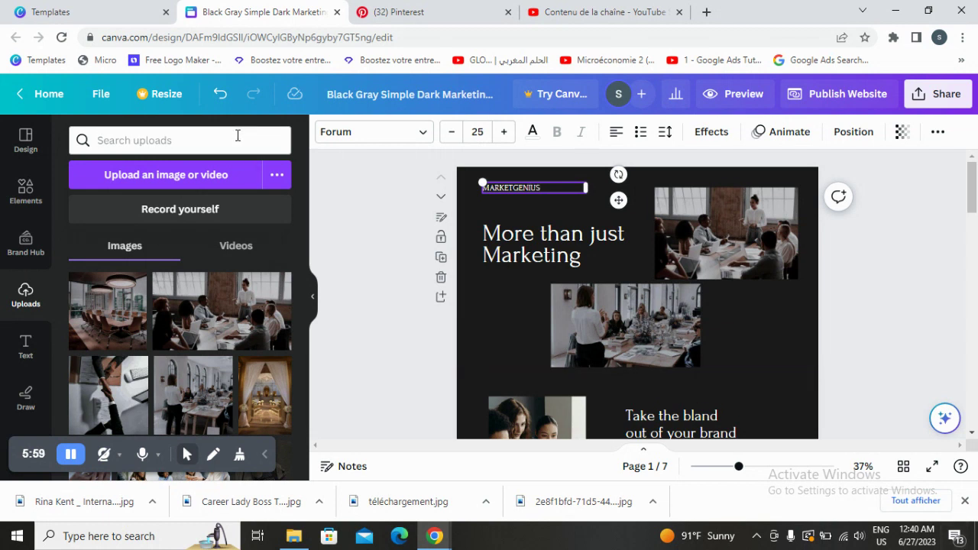
Try Aileron Regular on the MARKETGENIUS text, and set it in bold Alegreya.
click(391, 129)
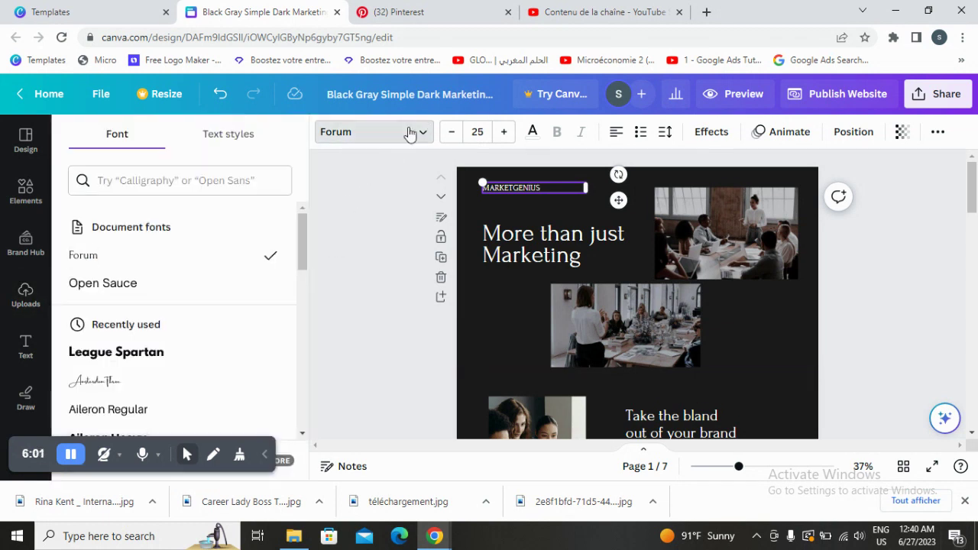
scroll(159, 321, down, 1)
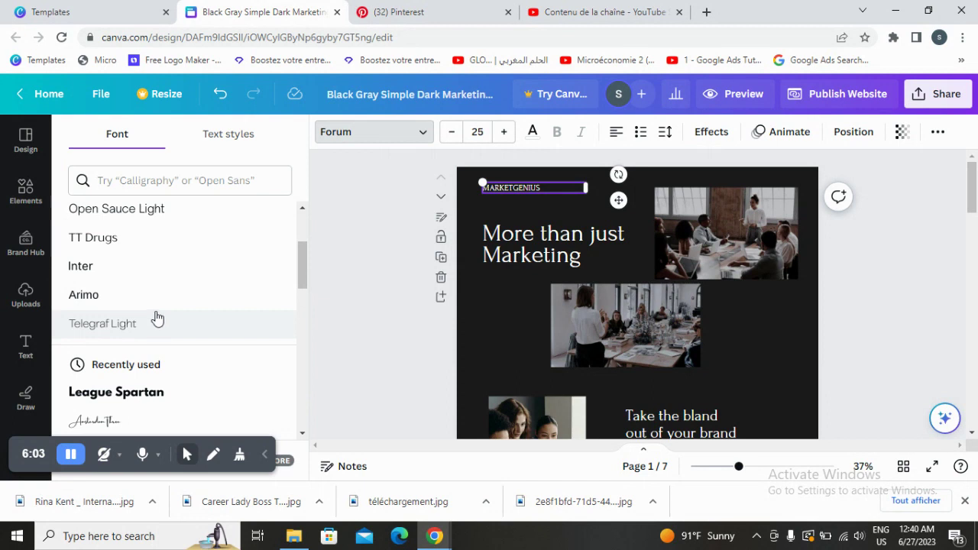
scroll(155, 318, down, 3)
scroll(155, 319, up, 1)
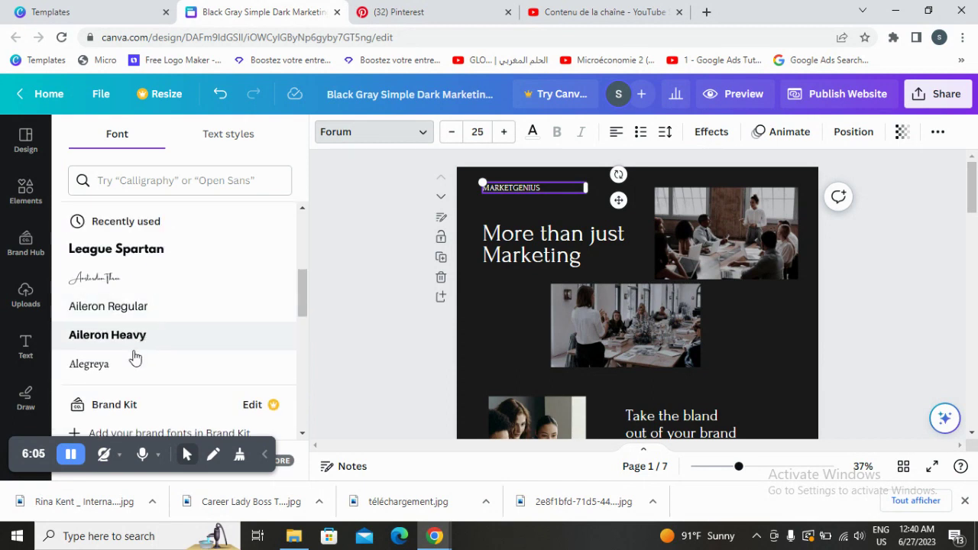
click(153, 312)
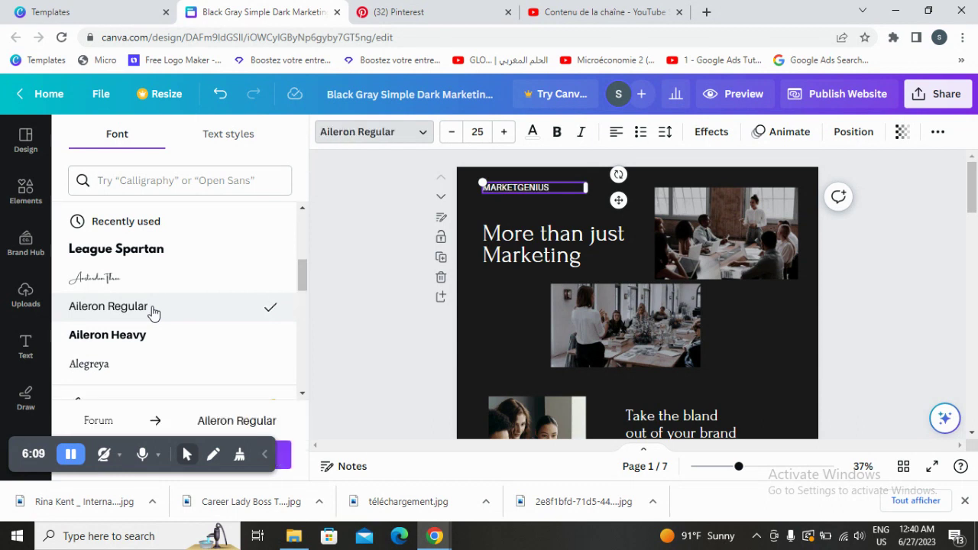
click(120, 361)
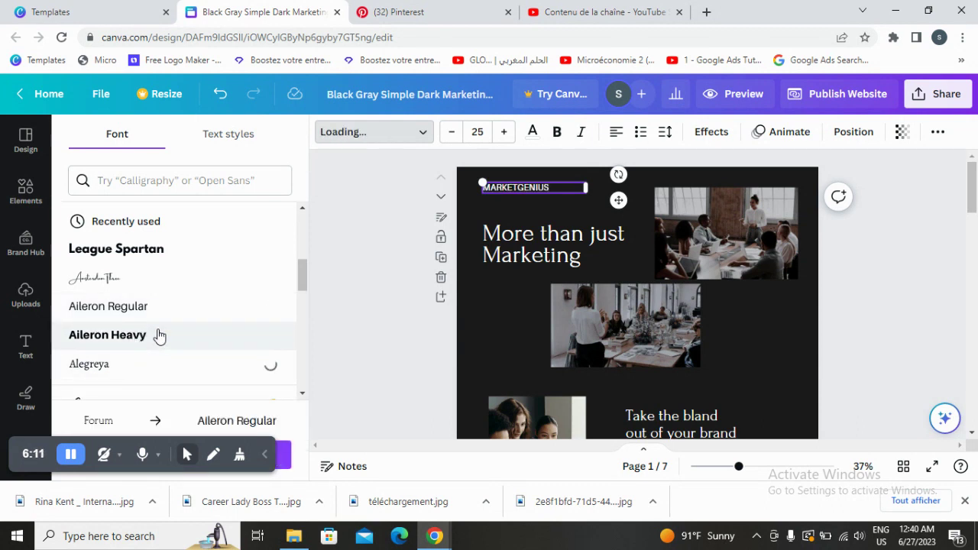
click(560, 134)
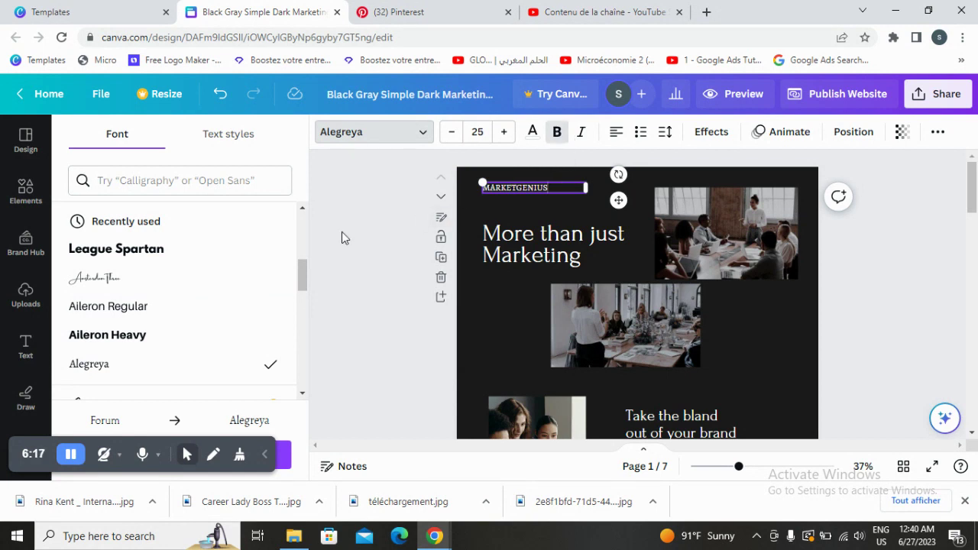
Try Arimo and Aileron Regular on the MARKETGENIUS text, and return it to Alegreya.
scroll(153, 301, down, 1)
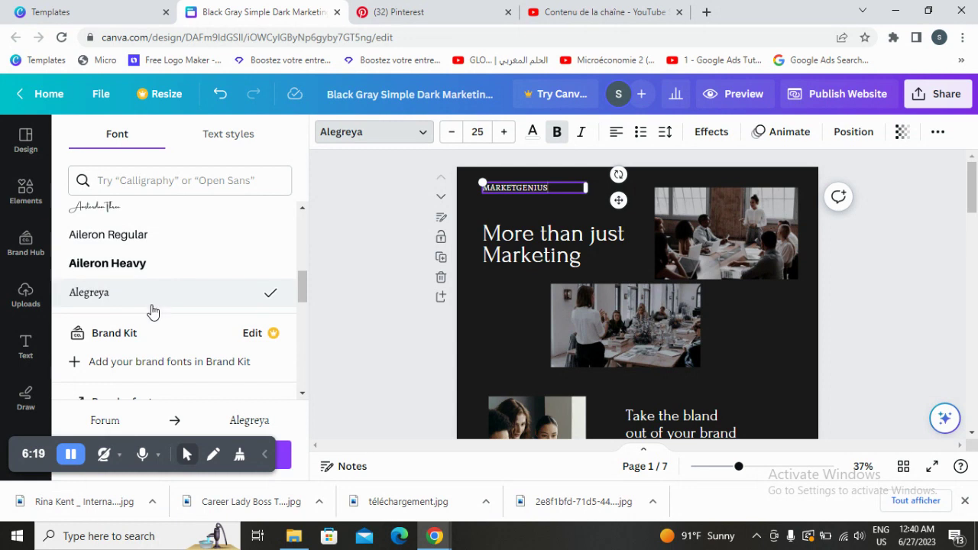
scroll(153, 311, down, 3)
scroll(153, 309, up, 5)
scroll(153, 309, up, 2)
click(131, 375)
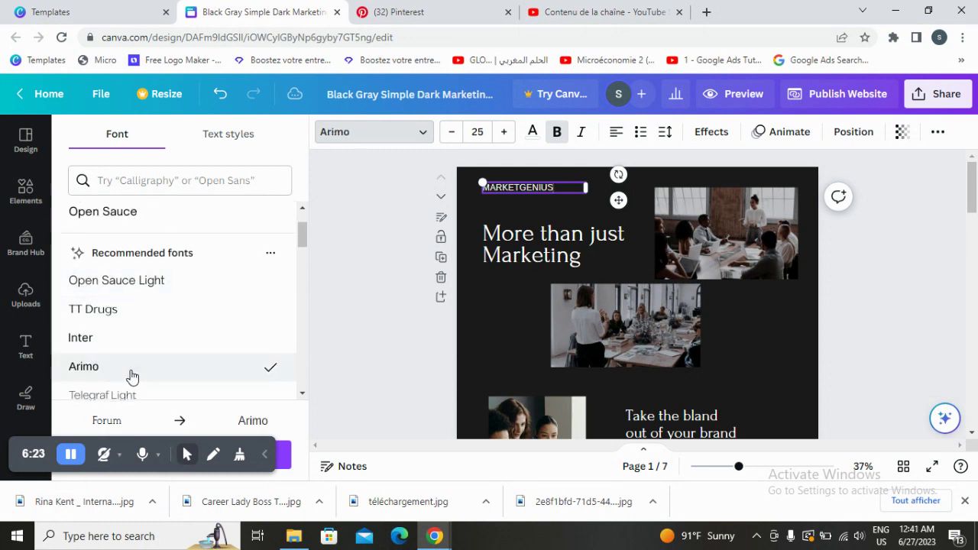
scroll(145, 366, down, 4)
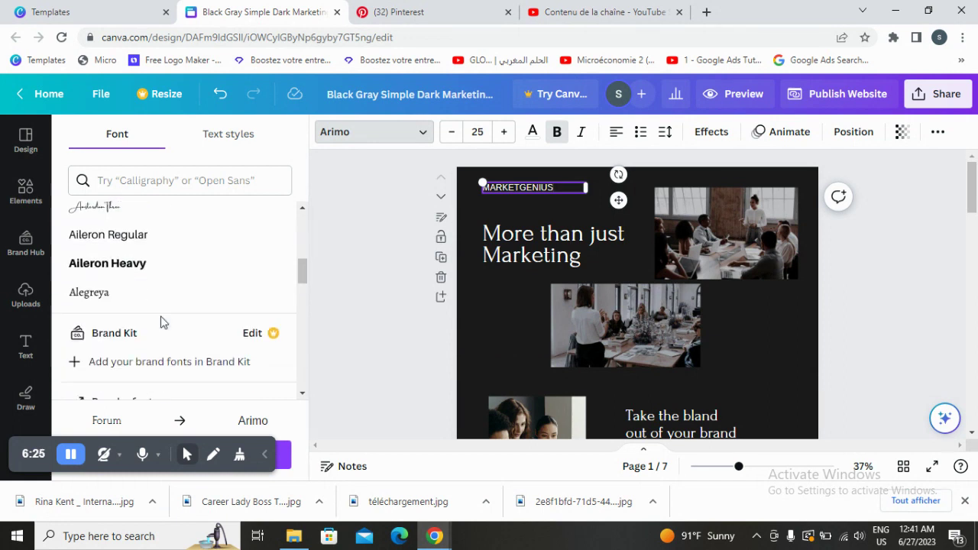
click(178, 239)
click(161, 298)
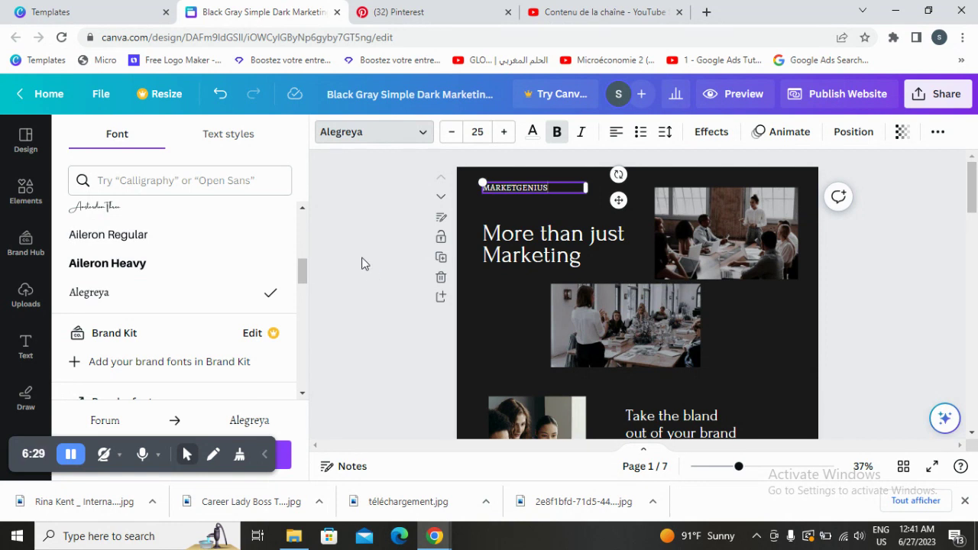
click(382, 212)
Set the "More than just Marketing" heading in bold Cardo, widen its text box, and shift it slightly up and toward the page edge.
click(527, 246)
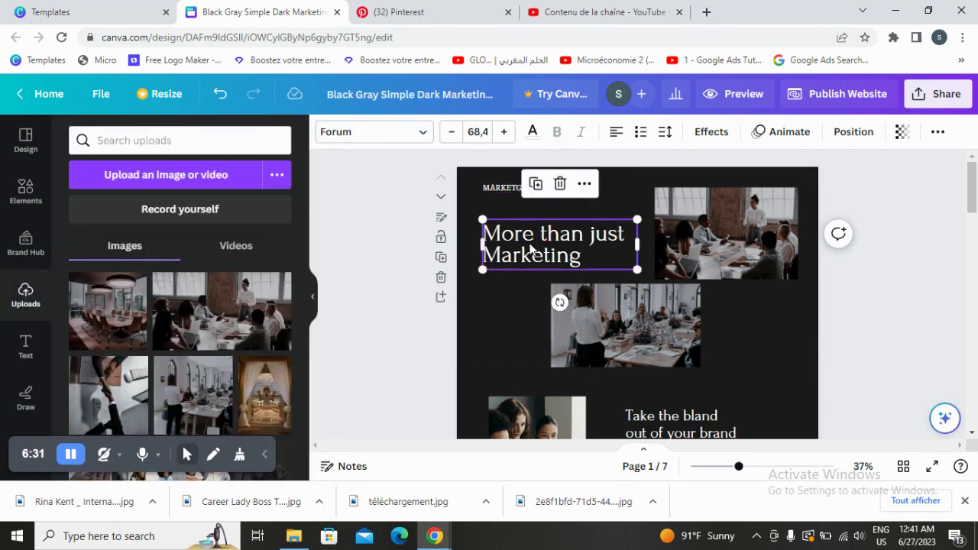
click(409, 135)
click(622, 191)
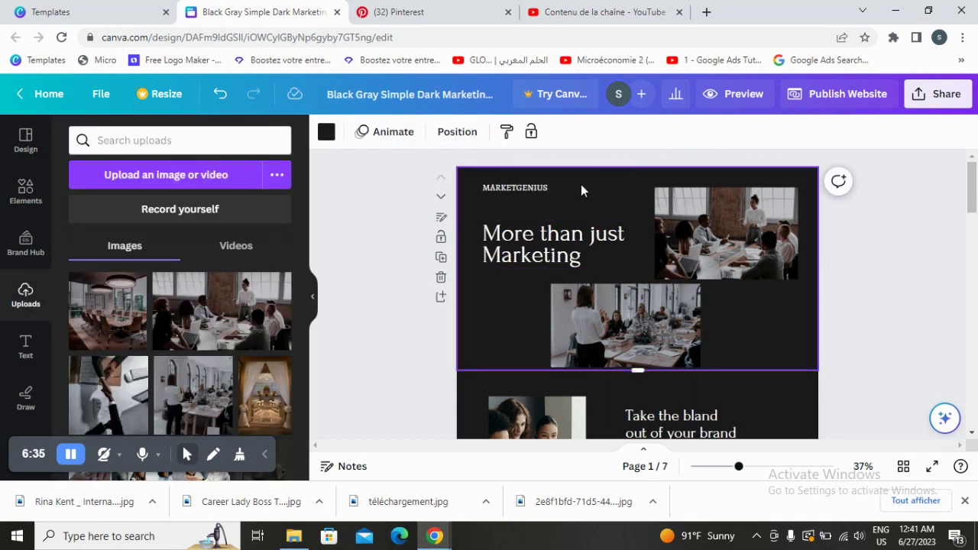
click(559, 250)
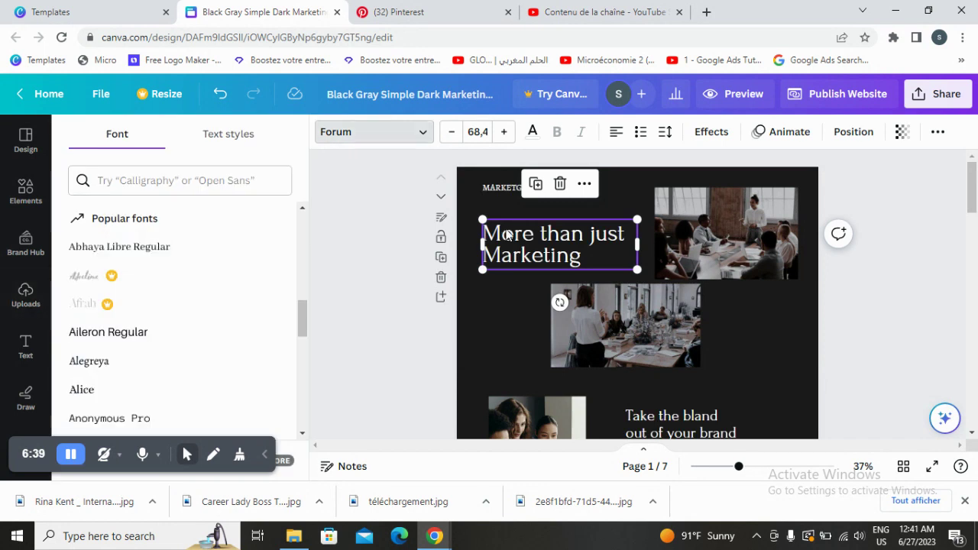
scroll(168, 287, down, 1)
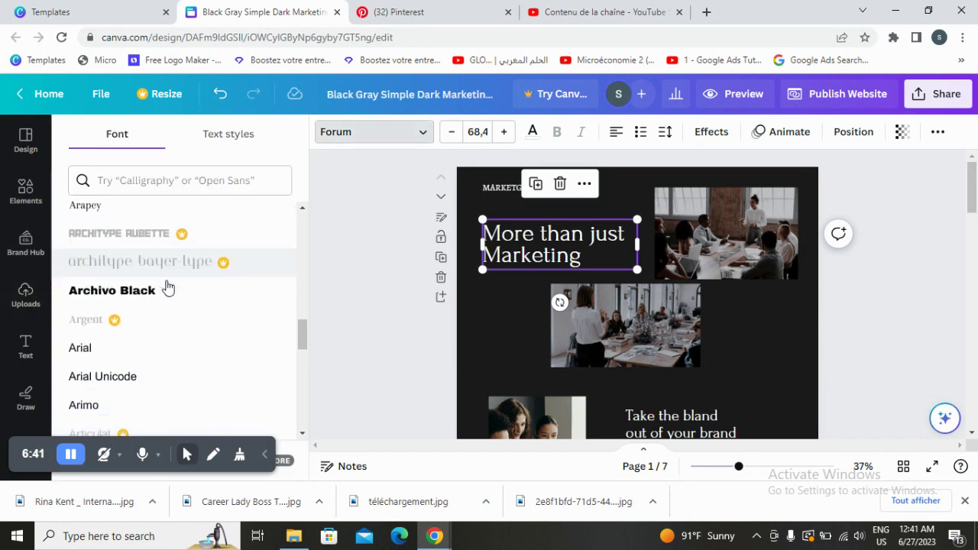
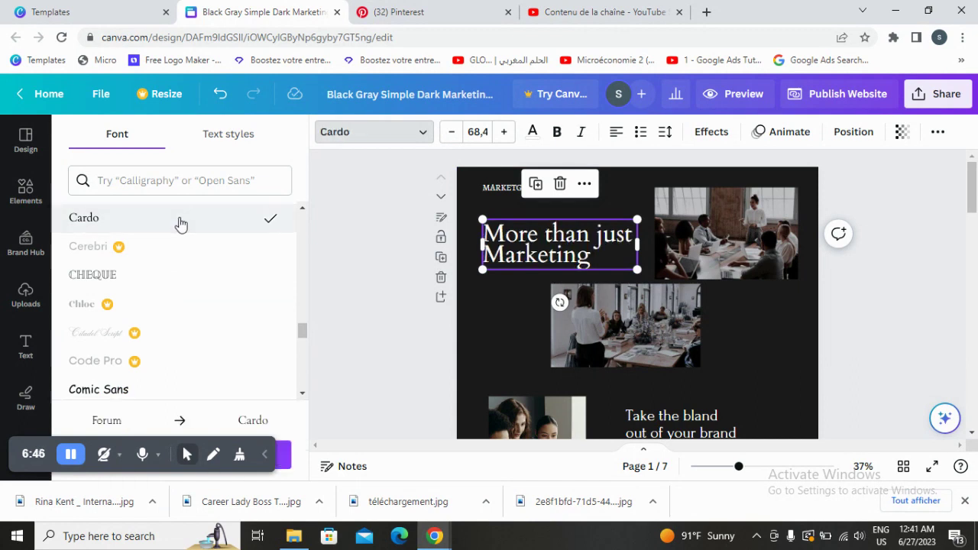
click(553, 132)
drag(647, 253, 608, 249)
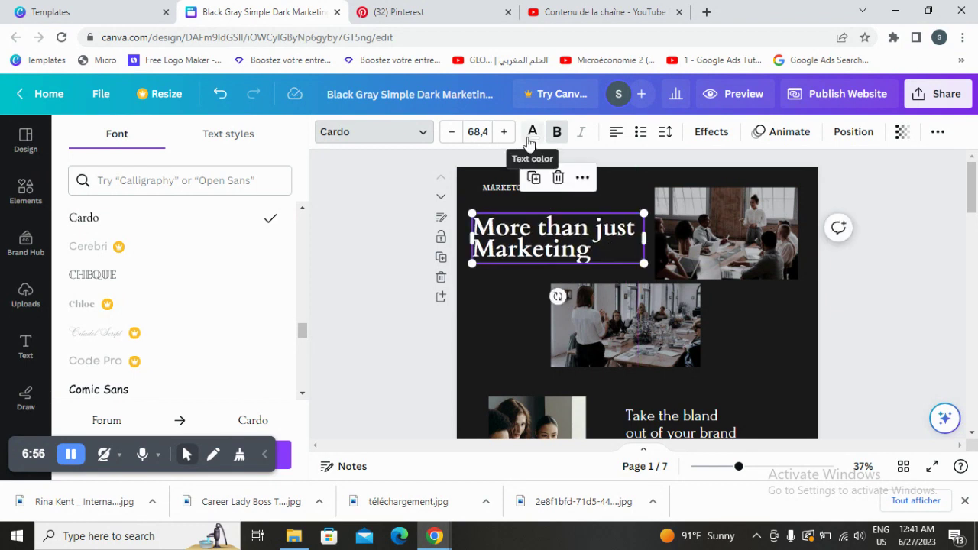
click(532, 134)
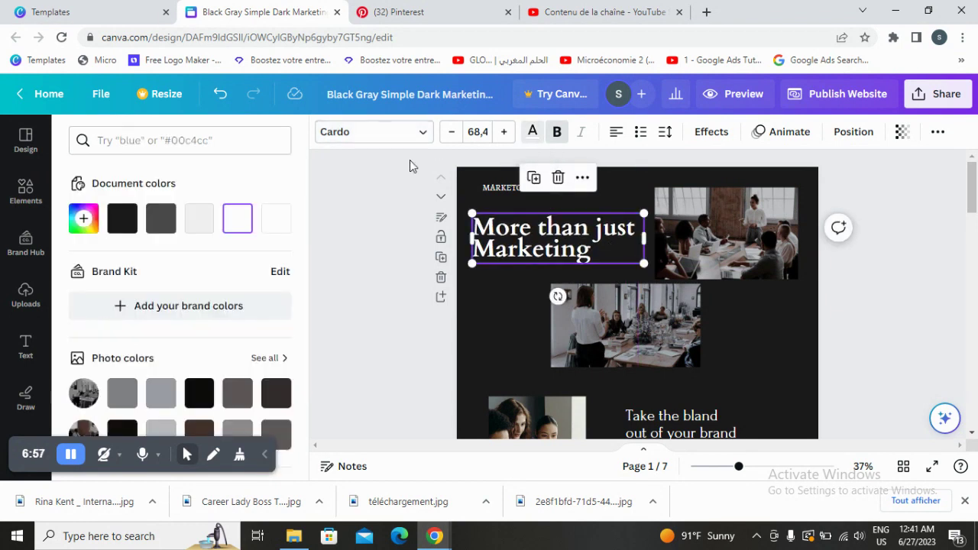
Try dark photo colours on the first section's background, and set it to solid black.
click(501, 340)
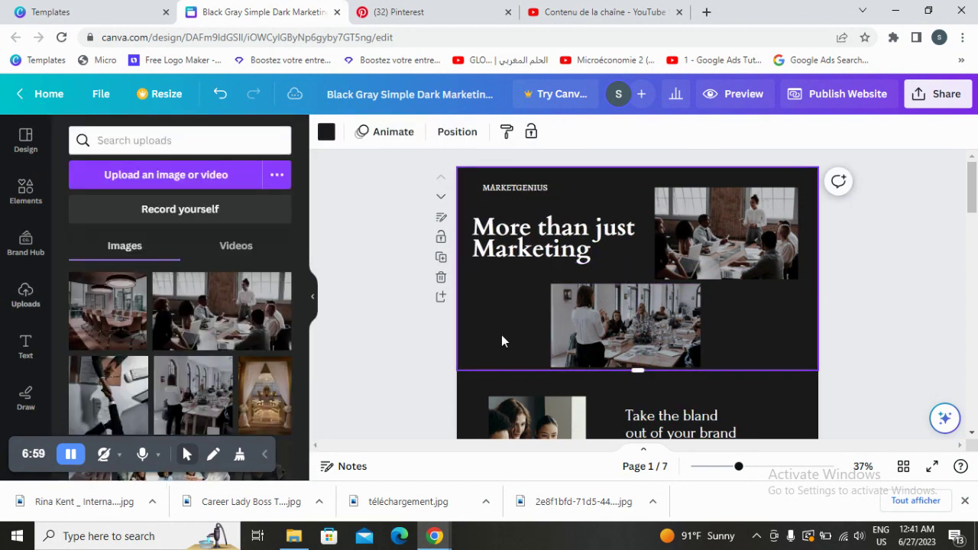
click(325, 134)
scroll(184, 382, down, 2)
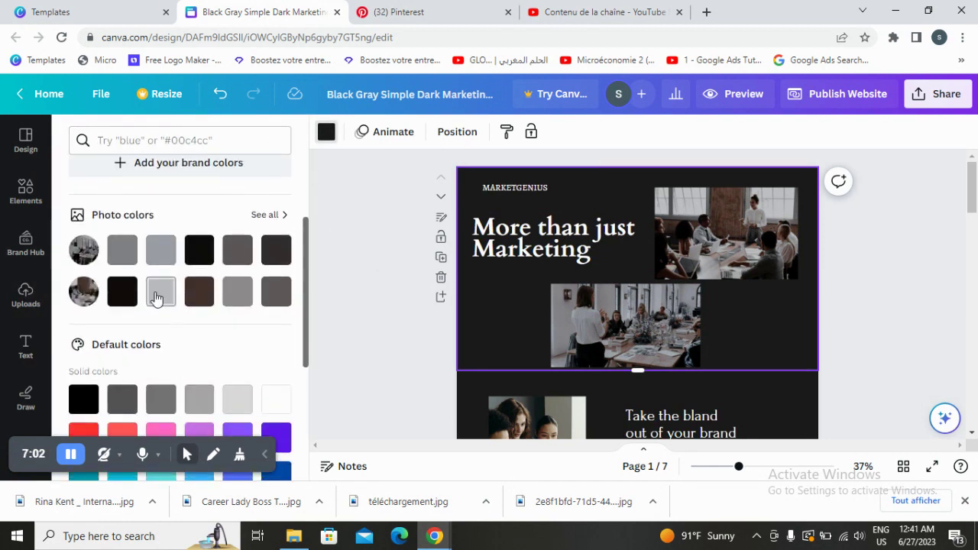
click(198, 254)
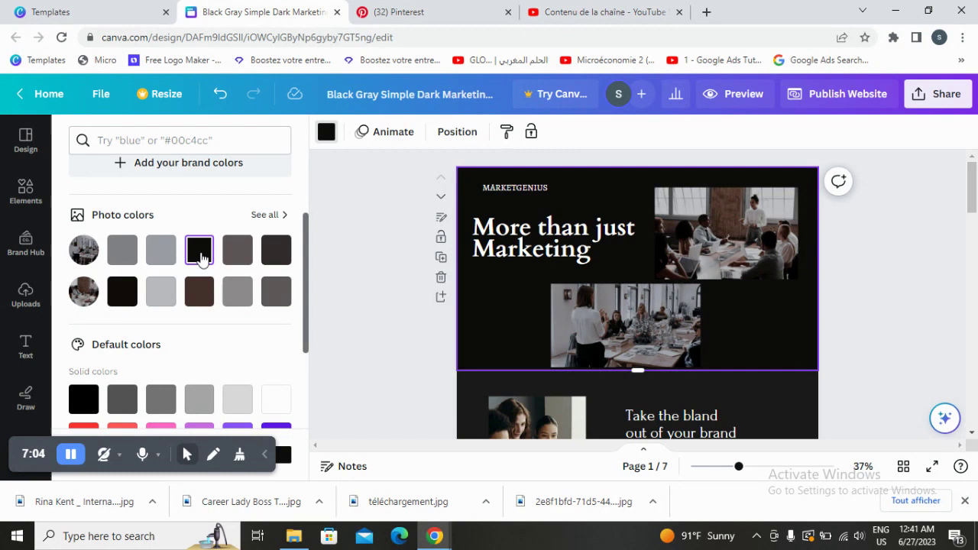
click(122, 291)
scroll(126, 313, down, 2)
click(83, 257)
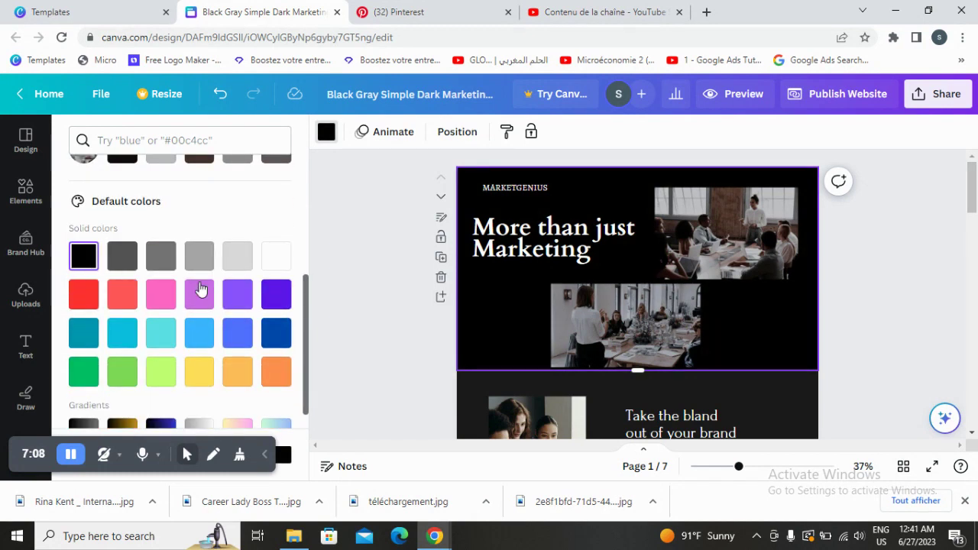
Move the lower photo grid slightly so that its bottom edge meets the end of the first section.
scroll(200, 289, up, 2)
click(662, 328)
drag(637, 328, 629, 323)
scroll(840, 298, down, 3)
scroll(858, 298, up, 3)
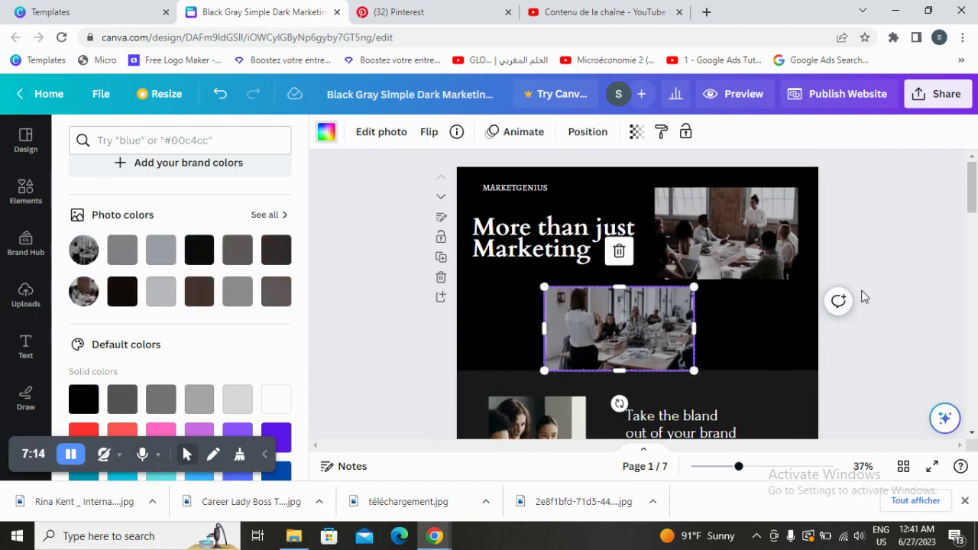
key(Escape)
click(856, 255)
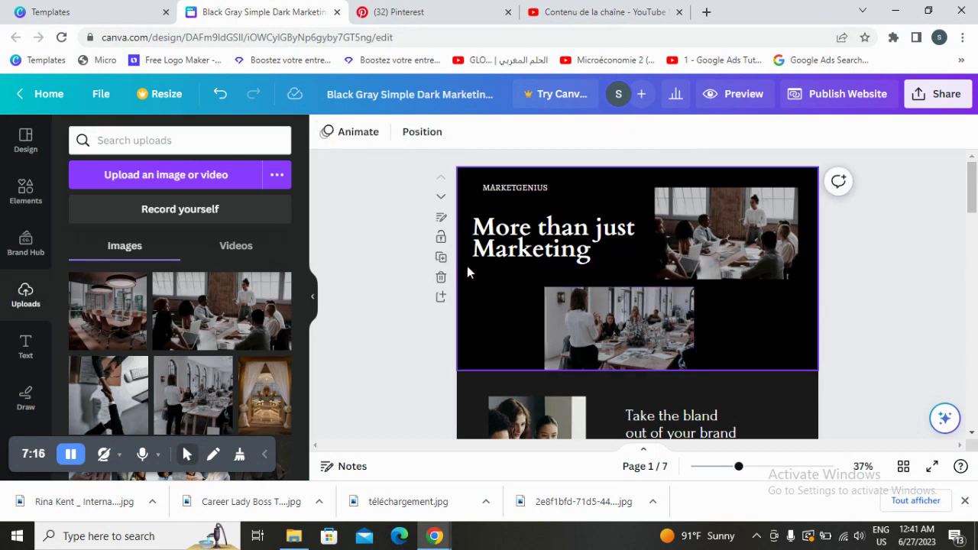
click(496, 173)
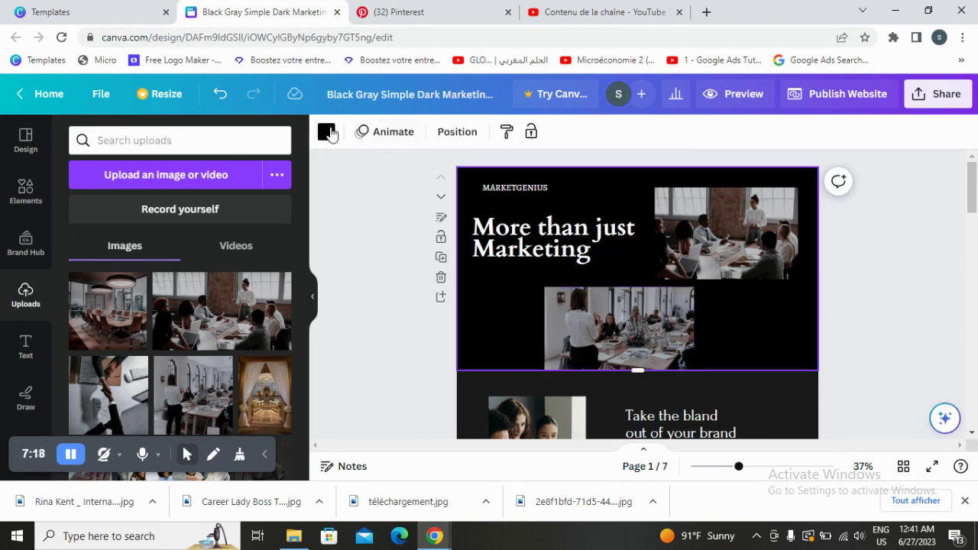
click(327, 133)
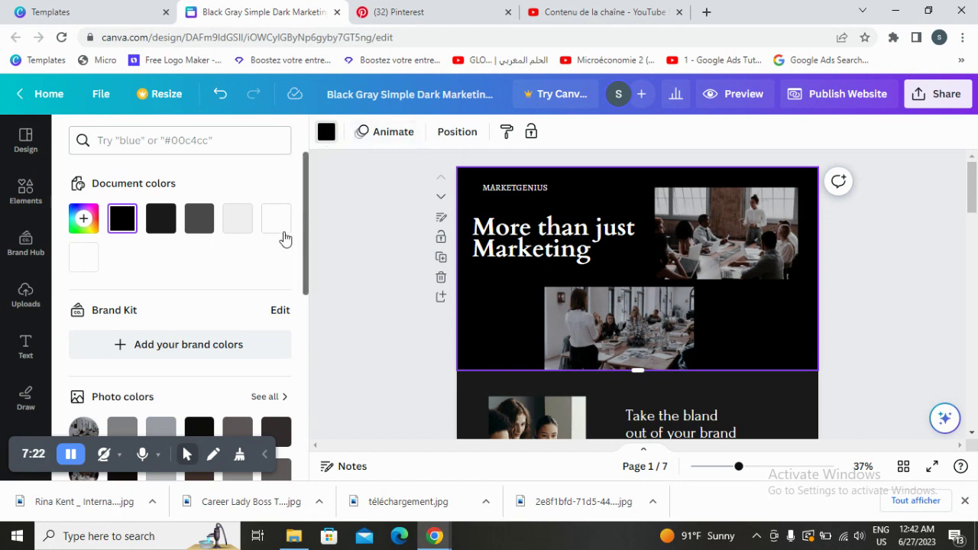
click(30, 300)
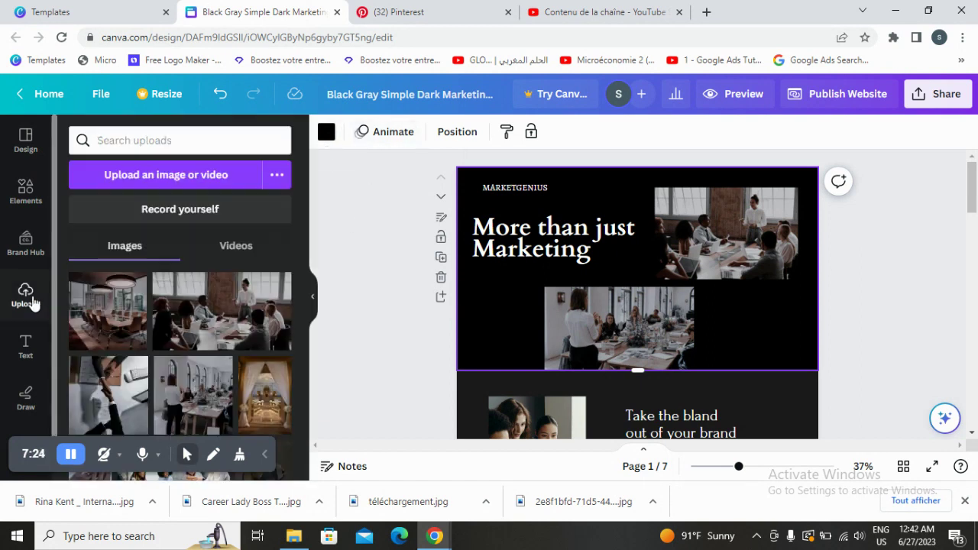
right_click(614, 340)
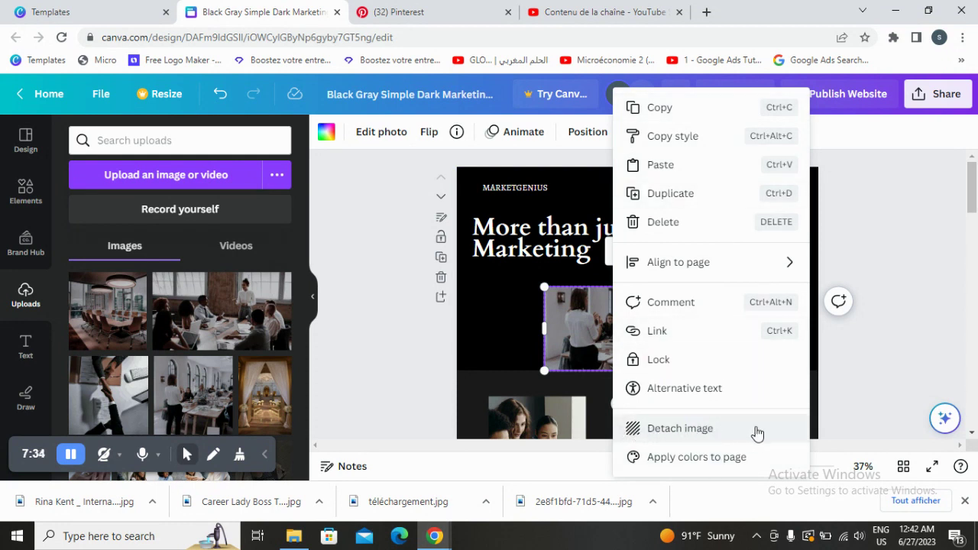
click(940, 258)
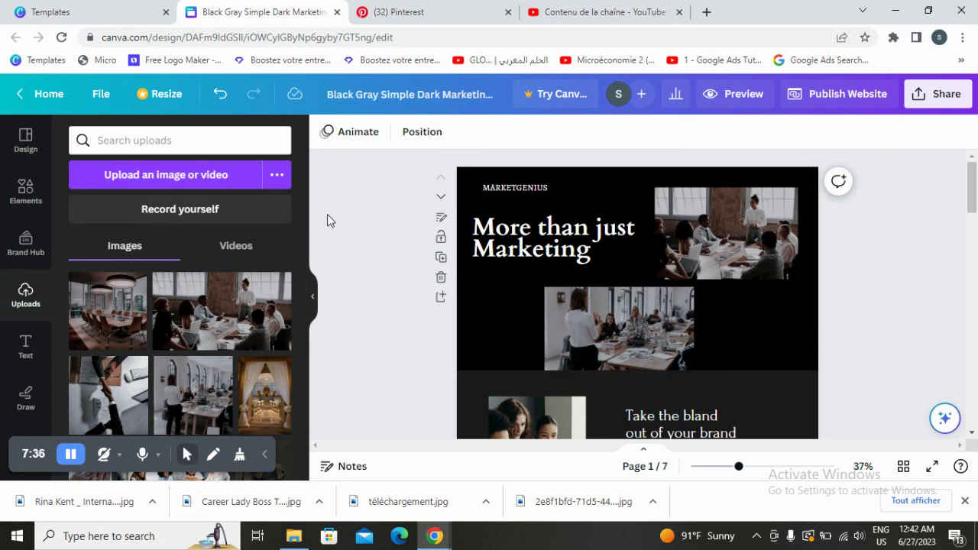
click(119, 307)
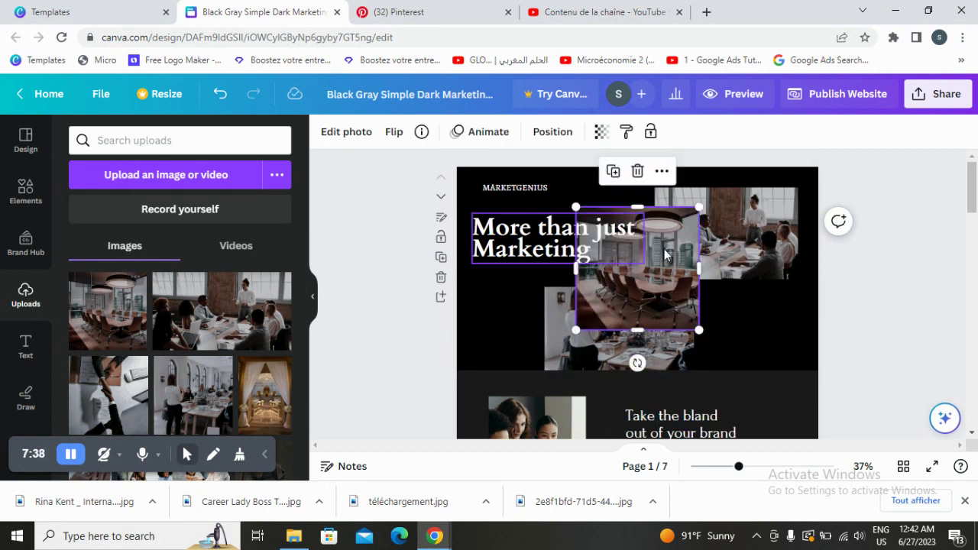
right_click(660, 267)
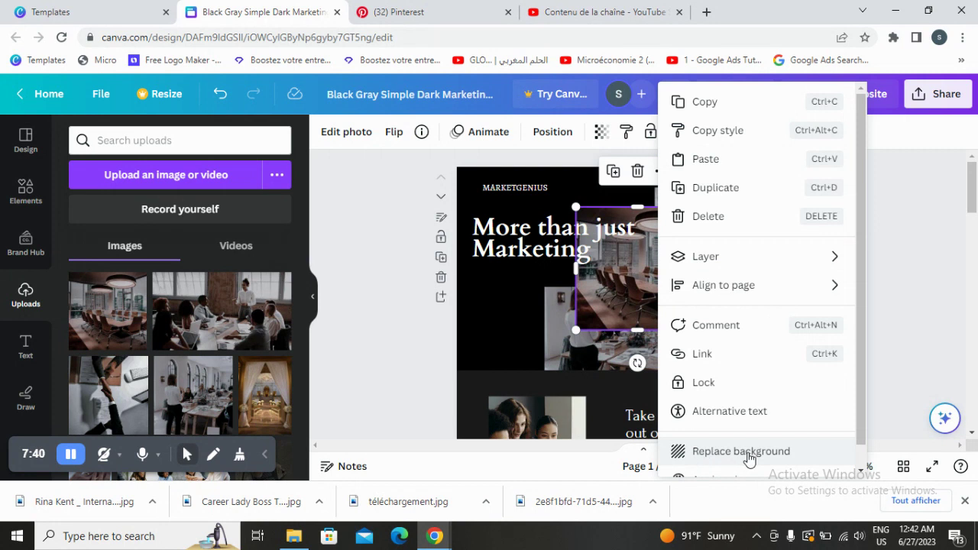
click(962, 184)
click(653, 294)
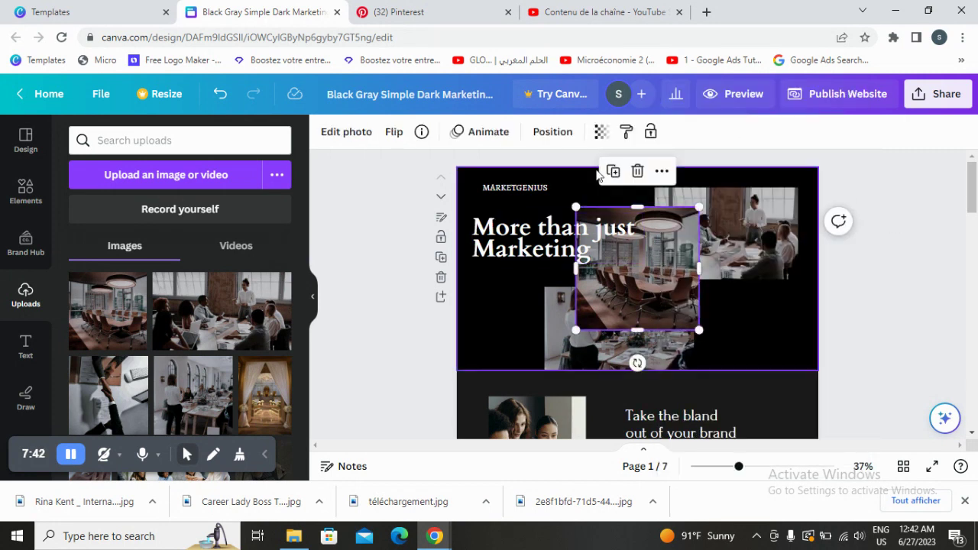
click(638, 171)
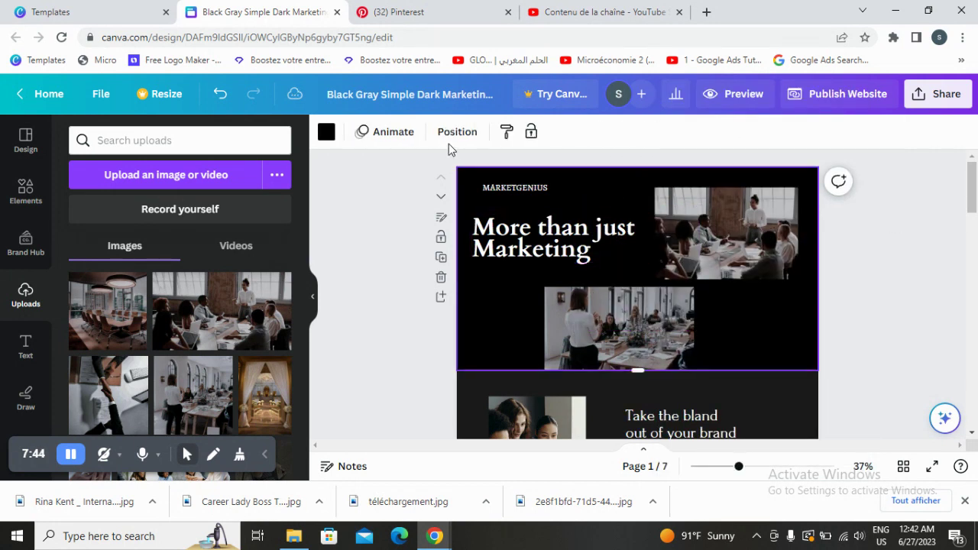
Try the light gray-to-white gradient on the first section's background, and set it to the black-to-gray gradient.
click(327, 134)
scroll(135, 289, down, 5)
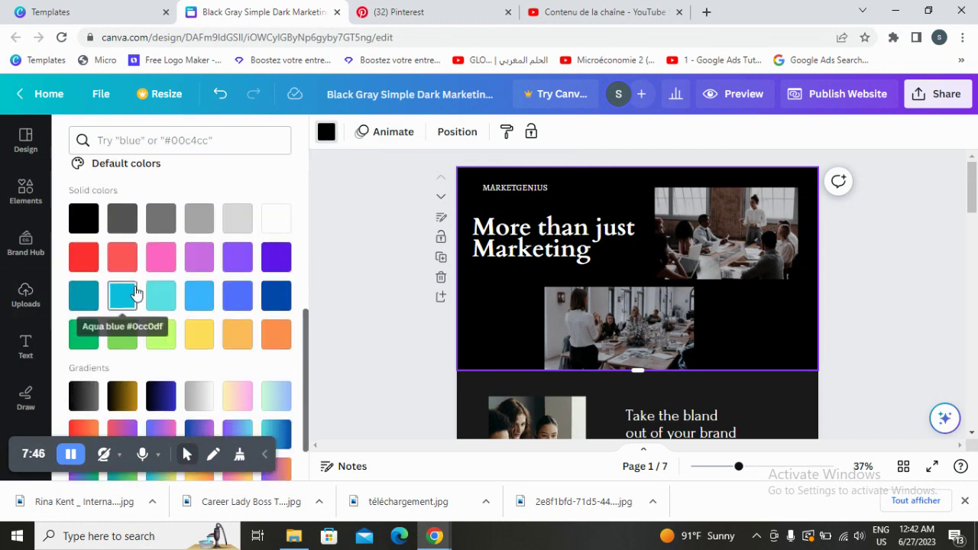
click(199, 331)
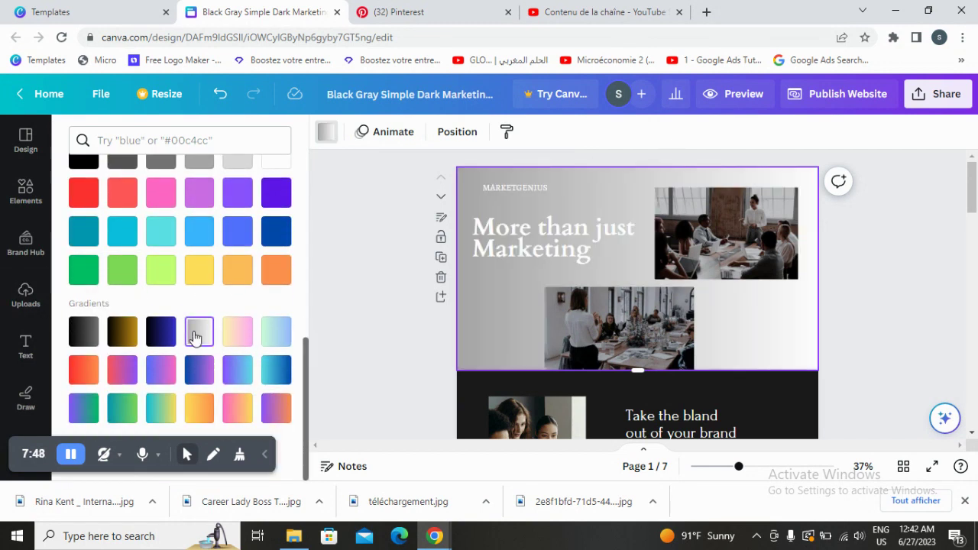
click(83, 330)
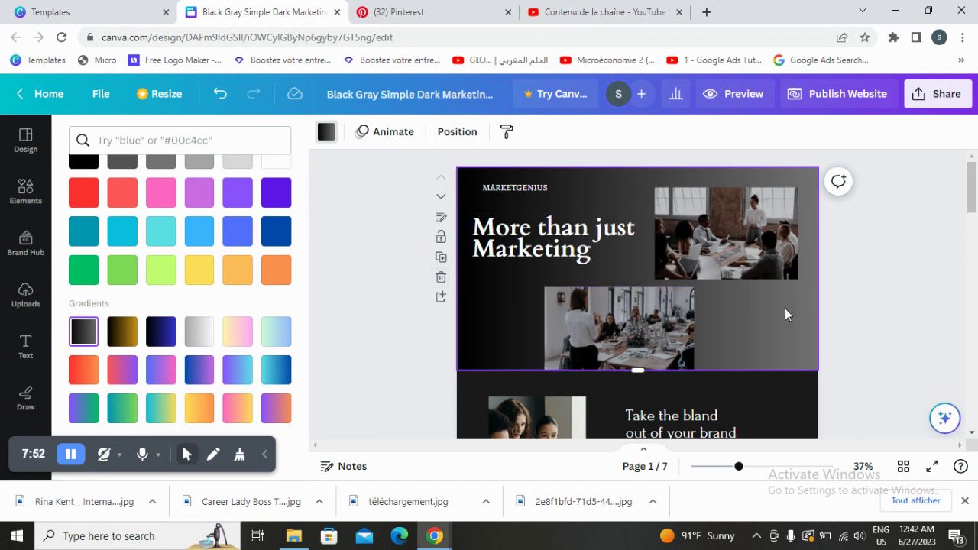
Add a pill-shaped button element to the first section and place it behind the MARKETGENIUS text.
click(26, 191)
scroll(165, 258, up, 10)
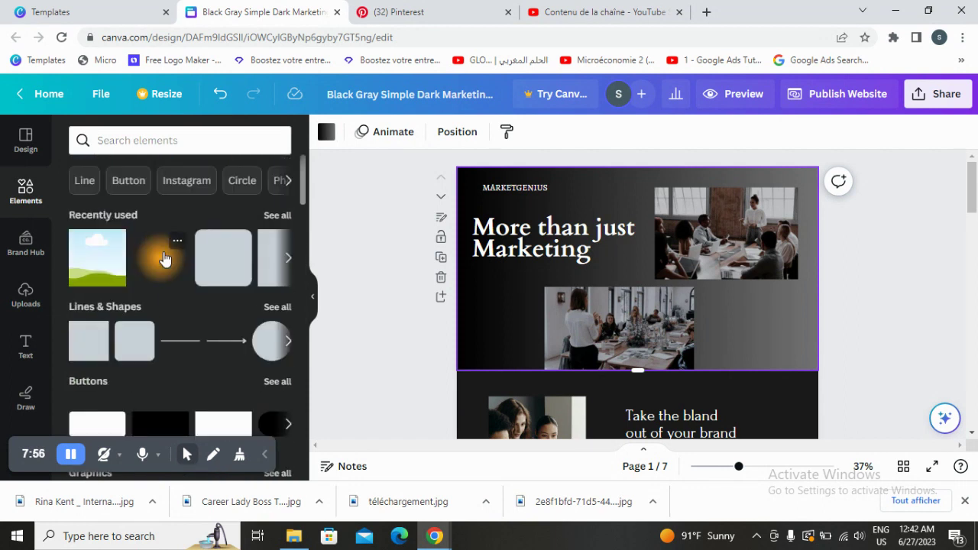
scroll(164, 255, down, 2)
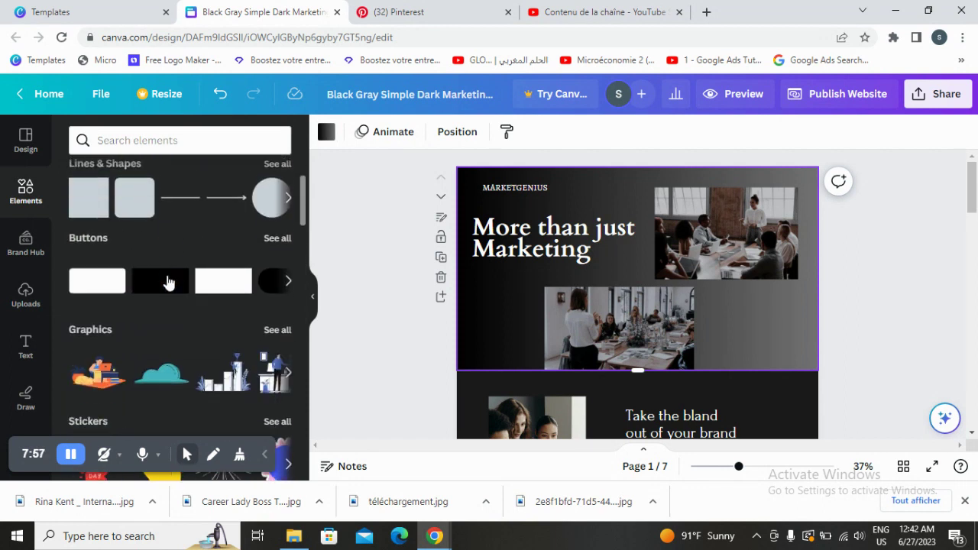
click(277, 239)
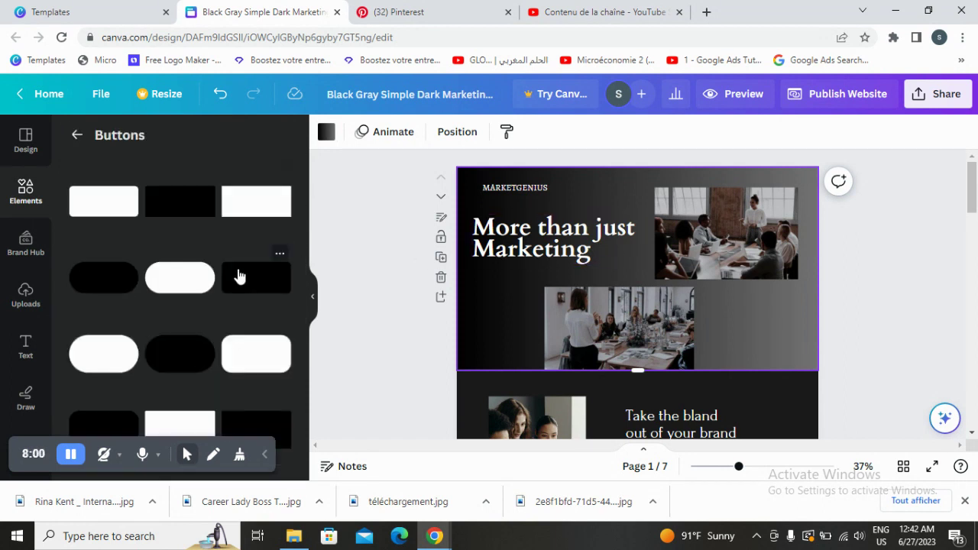
click(191, 282)
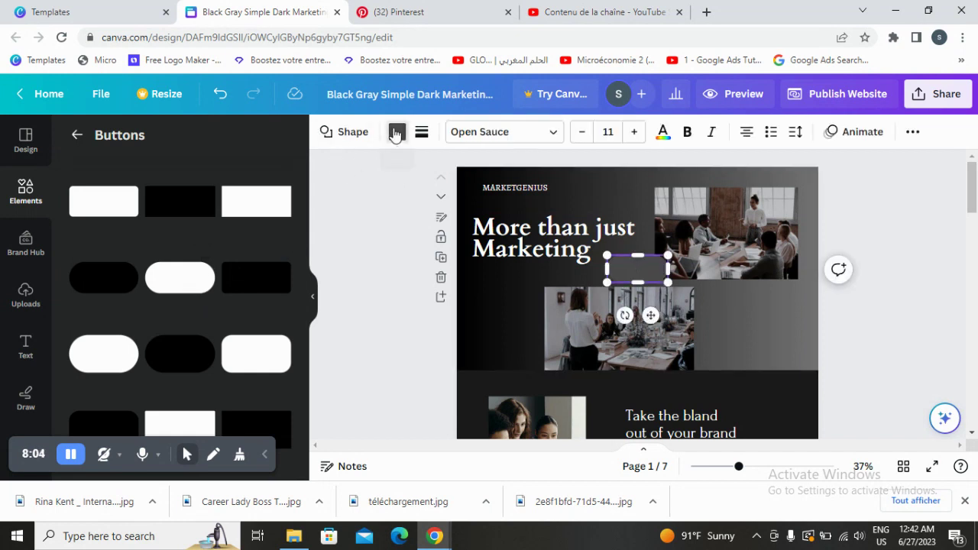
click(396, 133)
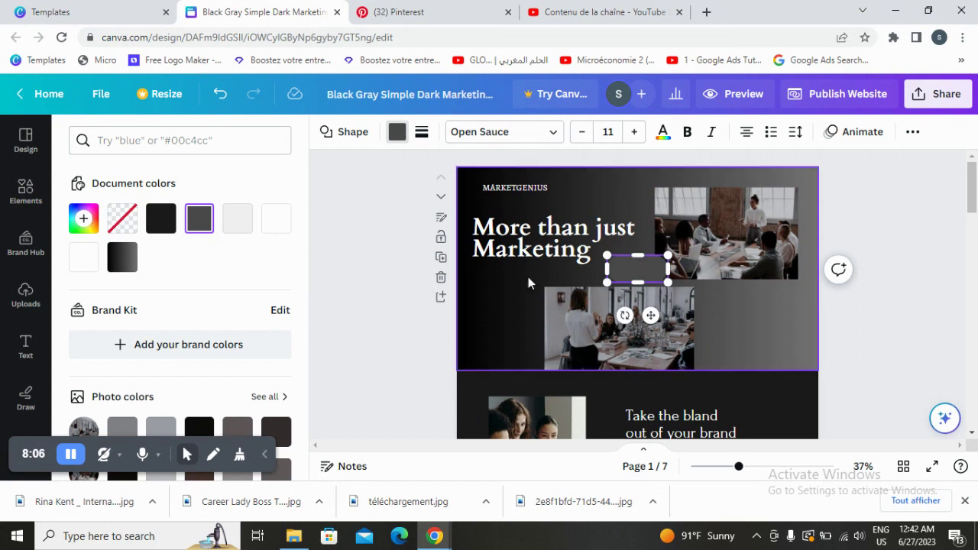
click(622, 274)
drag(645, 279, 544, 188)
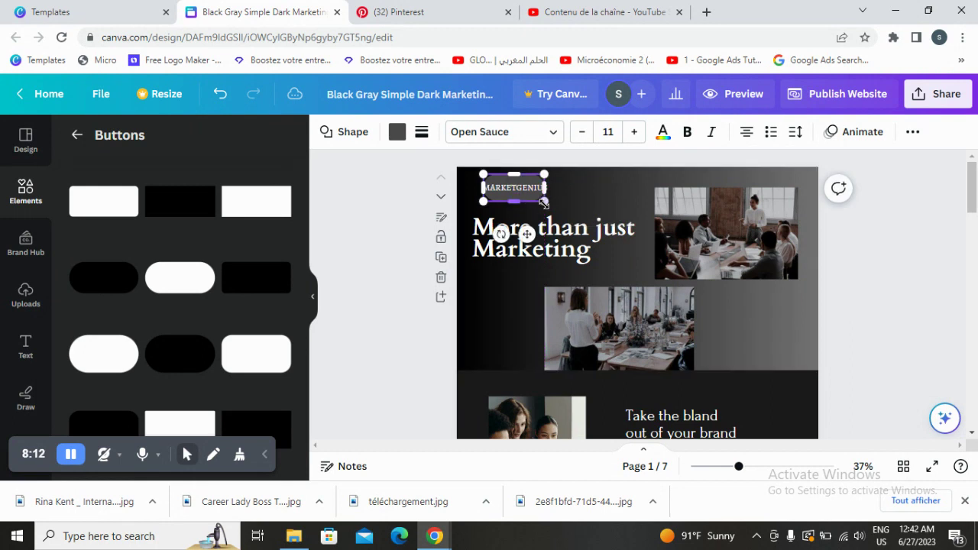
Widen the pill-shaped button, centre it around the MARKETGENIUS text, and slightly adjust its height.
click(426, 189)
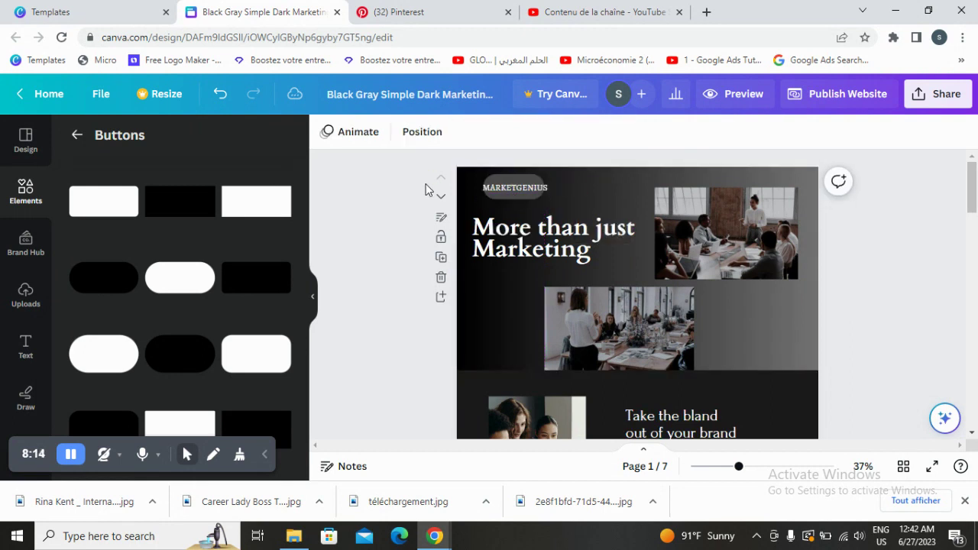
click(511, 200)
drag(544, 198, 547, 200)
click(415, 197)
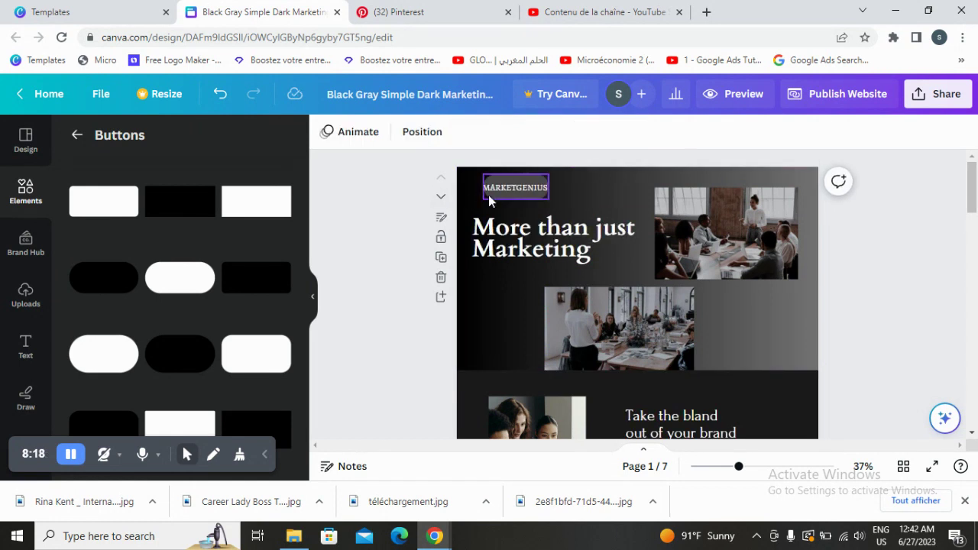
click(513, 196)
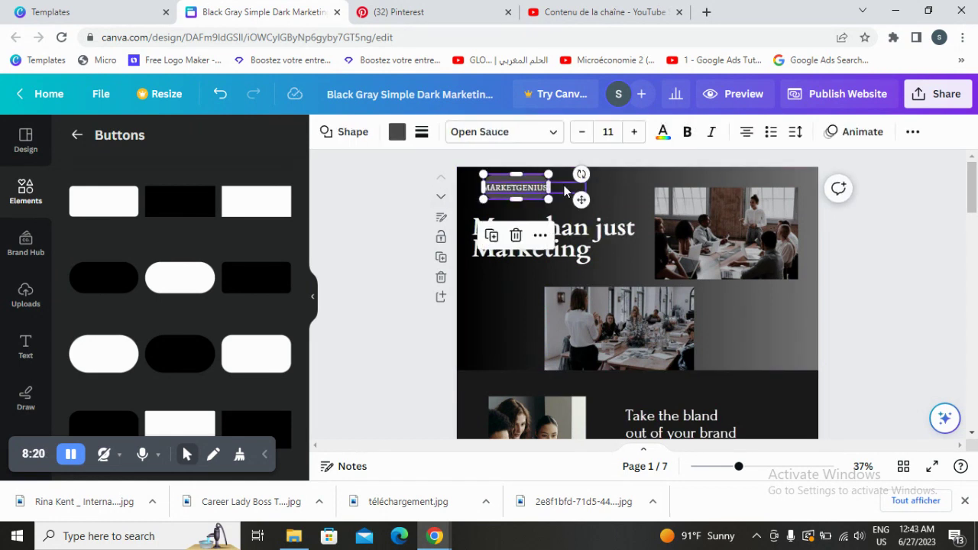
mouse_move(546, 187)
mouse_down()
mouse_move(585, 186)
mouse_move(538, 197)
mouse_up()
click(423, 196)
click(543, 199)
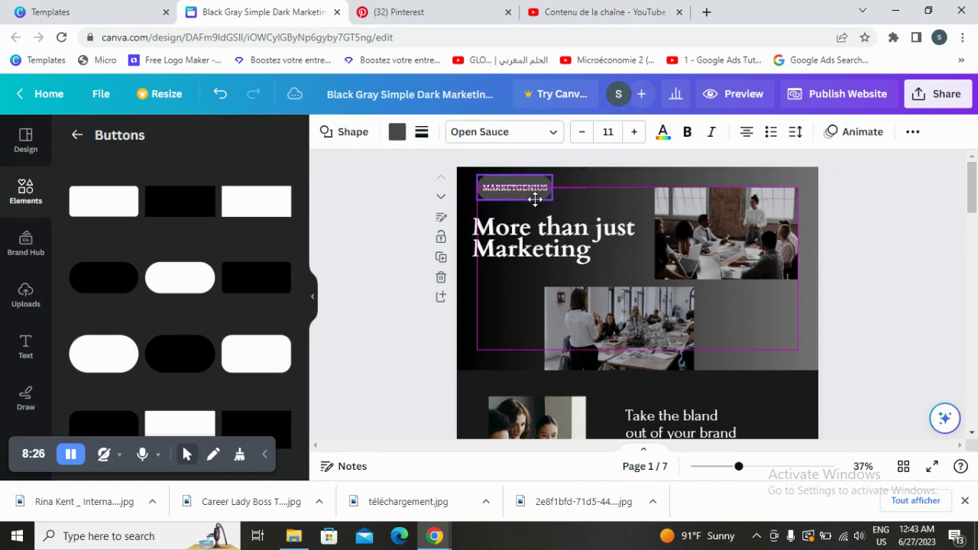
click(422, 194)
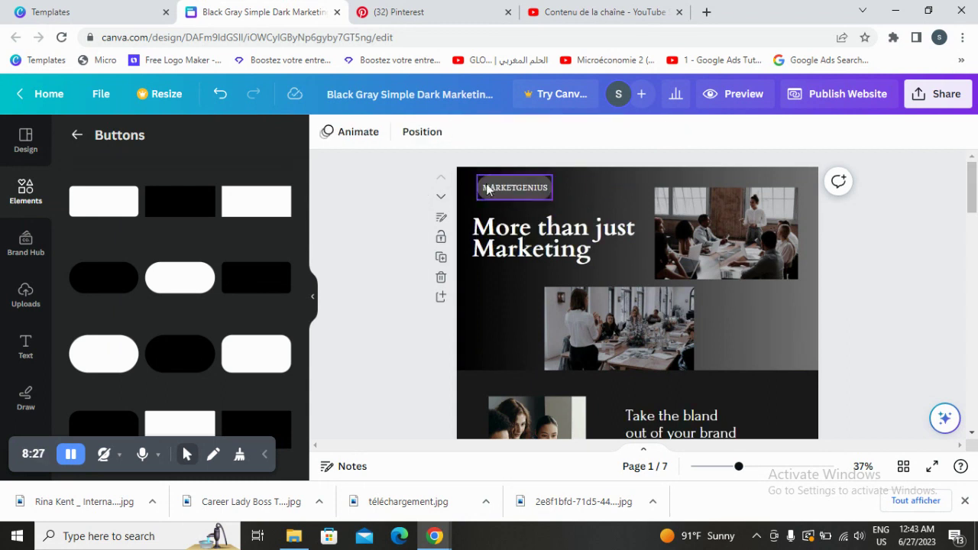
click(527, 199)
drag(515, 197, 515, 174)
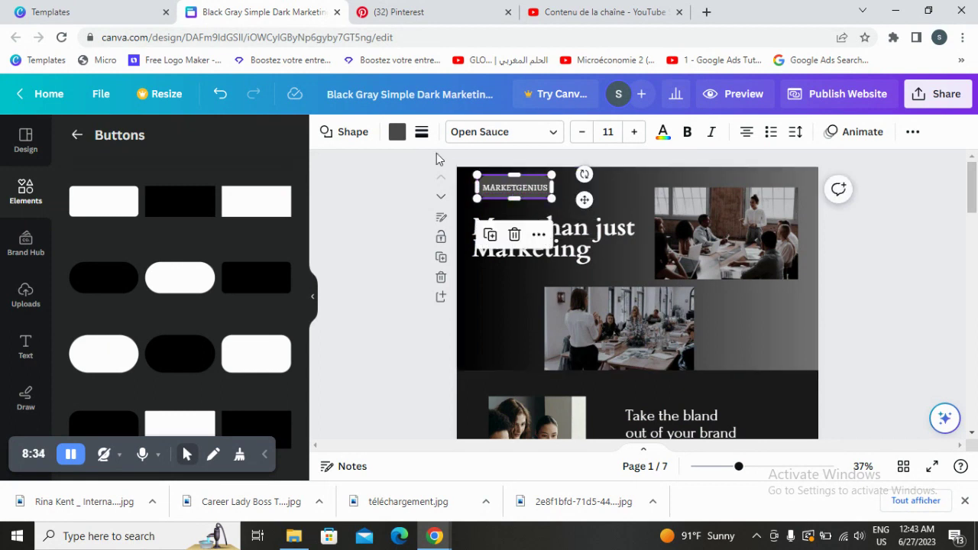
Try a light gray fill on the pill-shaped button behind MARKETGENIUS.
click(396, 132)
scroll(125, 281, down, 6)
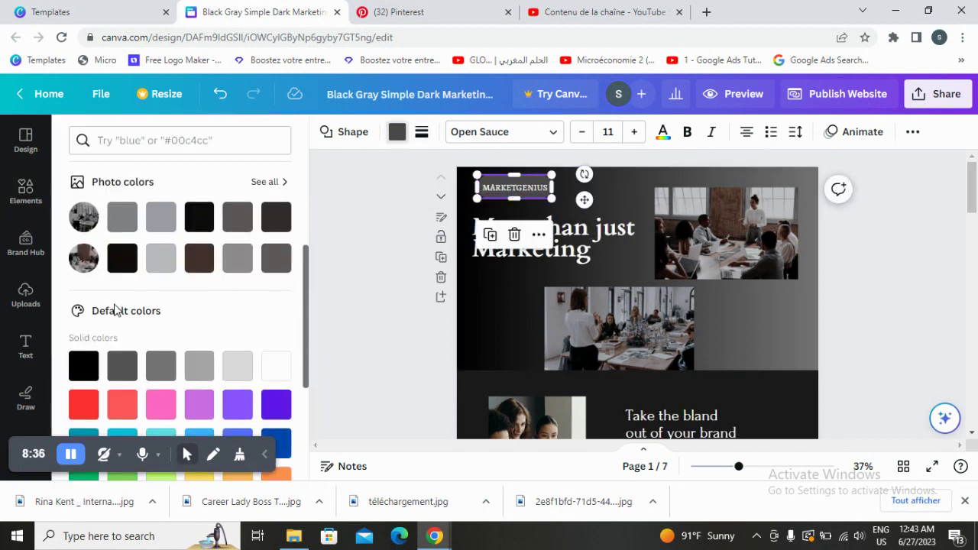
click(233, 224)
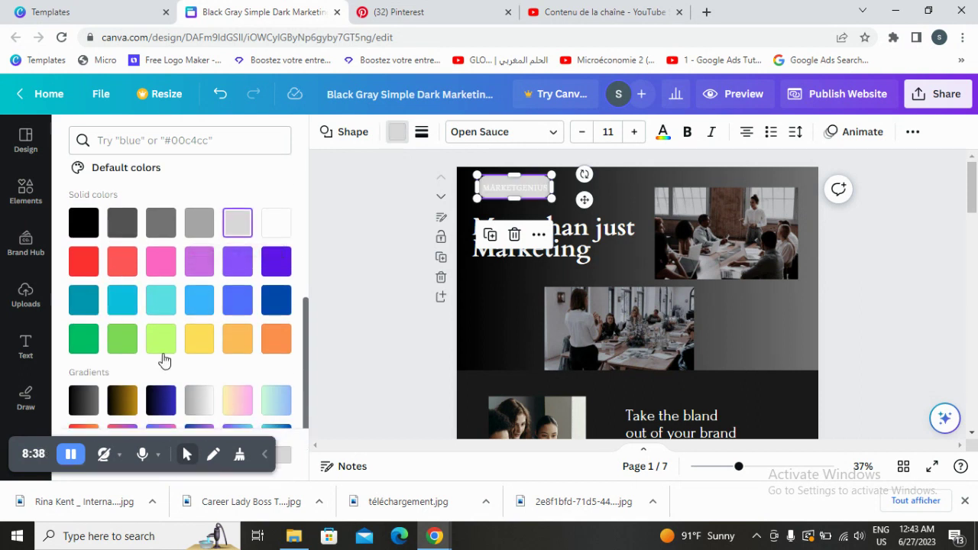
Set the MARKETGENIUS text colour to black.
double_click(510, 185)
click(552, 143)
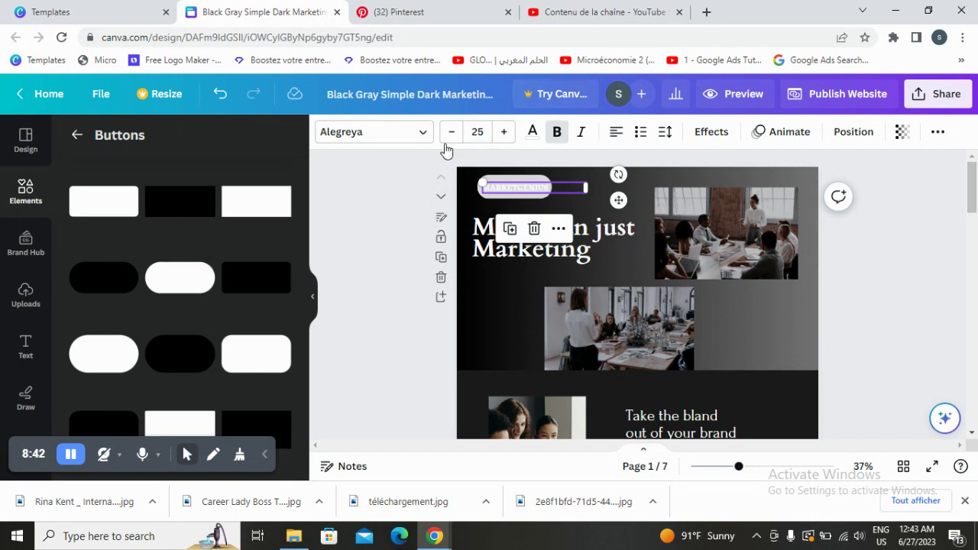
click(533, 131)
scroll(142, 352, down, 5)
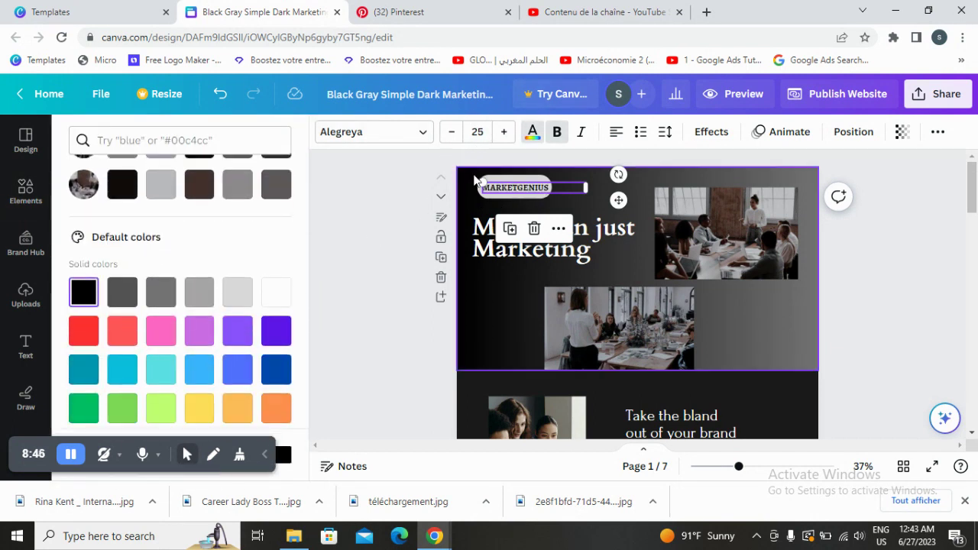
Try the document's off-white and white colours on the pill-shaped button behind MARKETGENIUS, and leave its fill white.
click(514, 195)
double_click(504, 192)
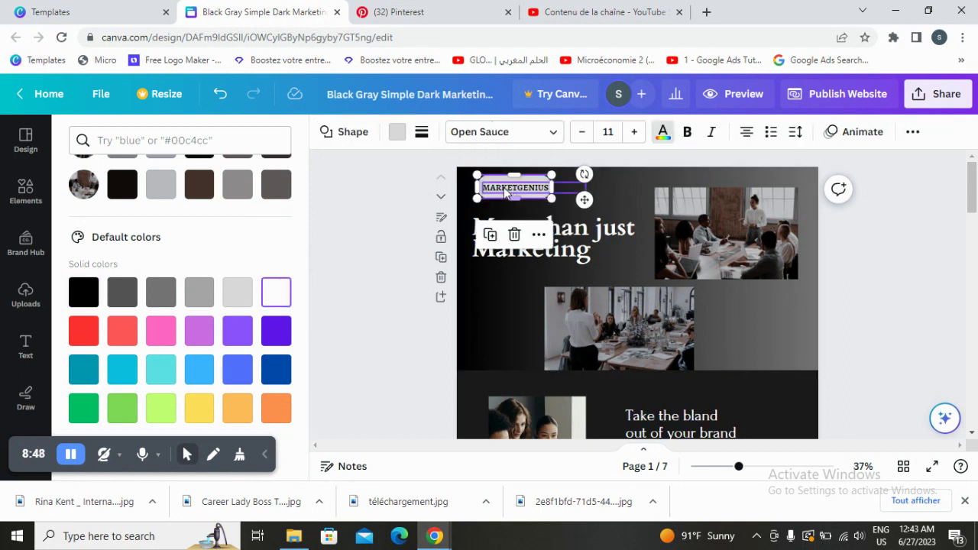
click(397, 131)
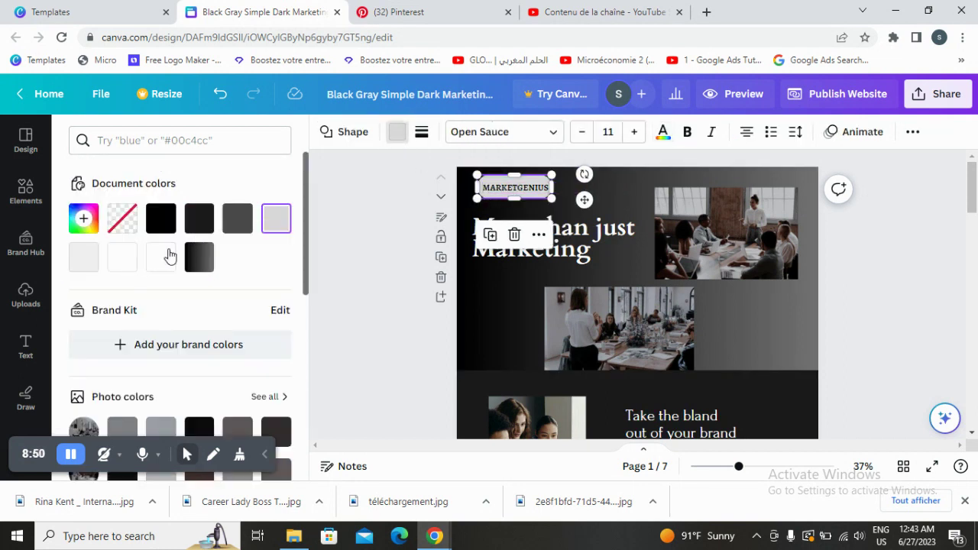
click(162, 256)
click(122, 258)
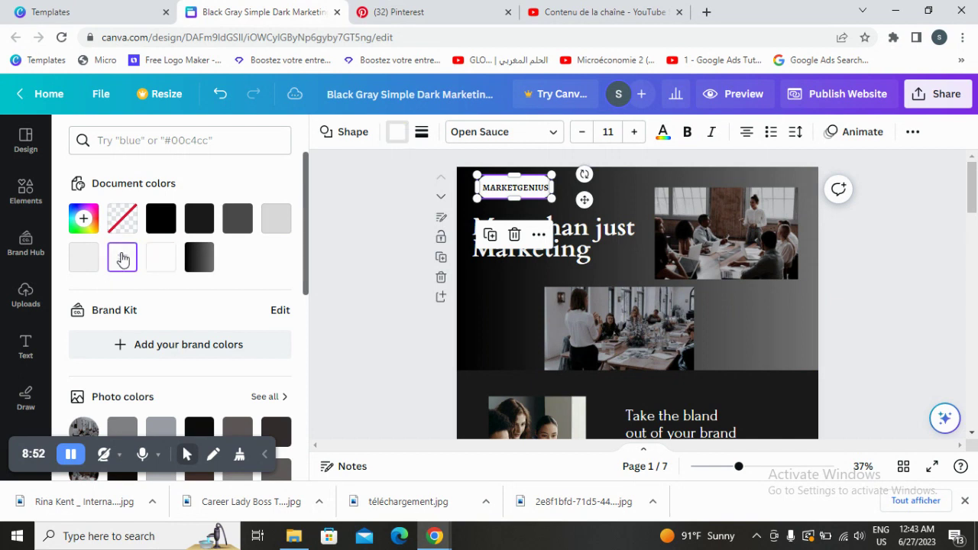
click(153, 260)
click(371, 236)
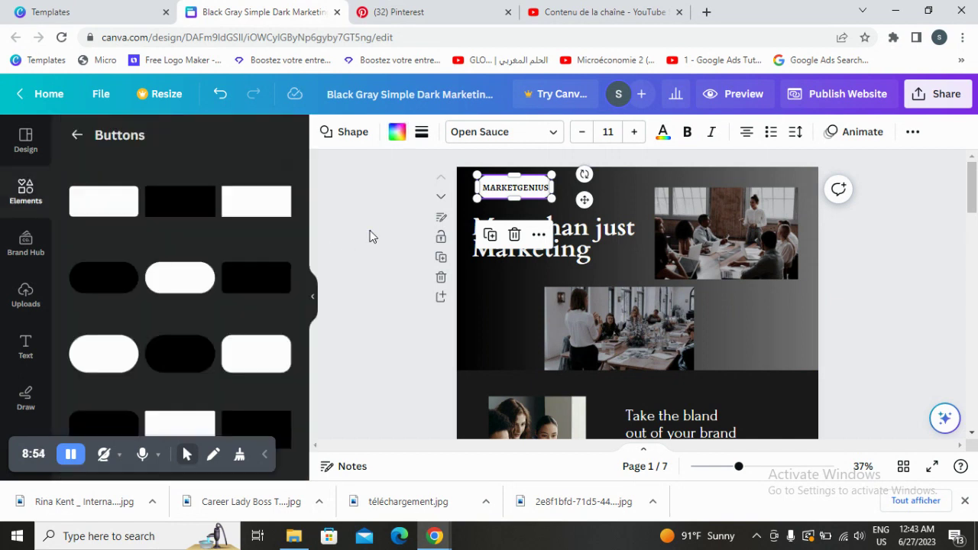
click(369, 236)
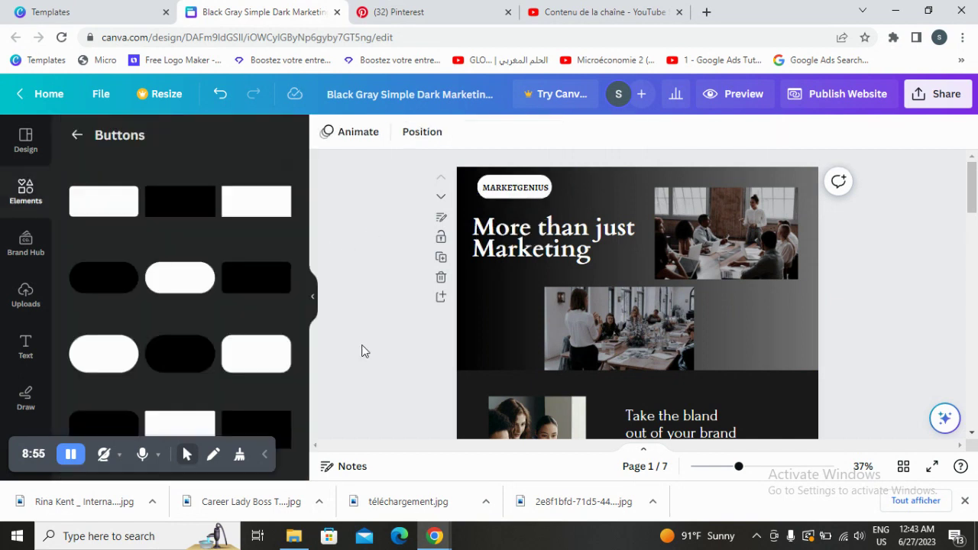
Reduce the height of the white button slightly from both edges so that it fits closer around the MARKETGENIUS text.
click(516, 191)
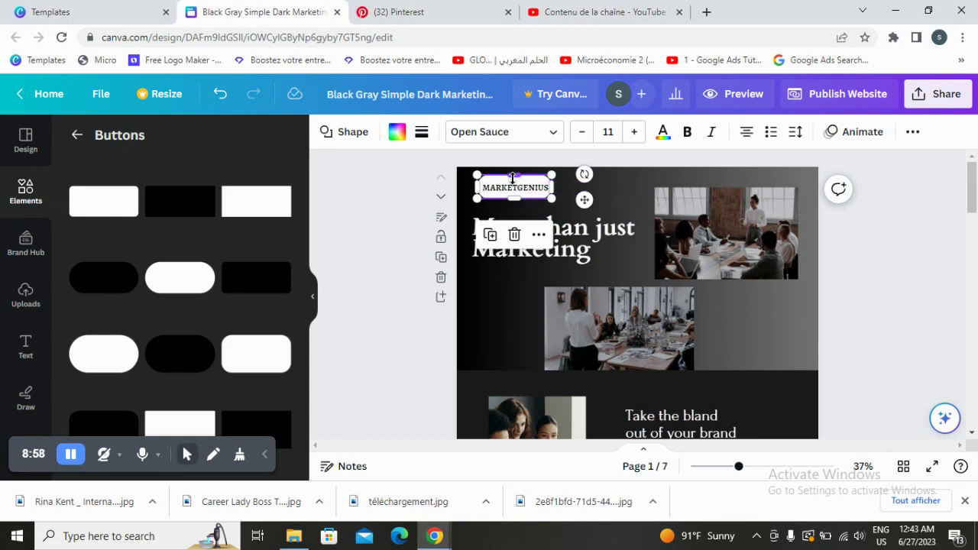
drag(739, 474, 761, 472)
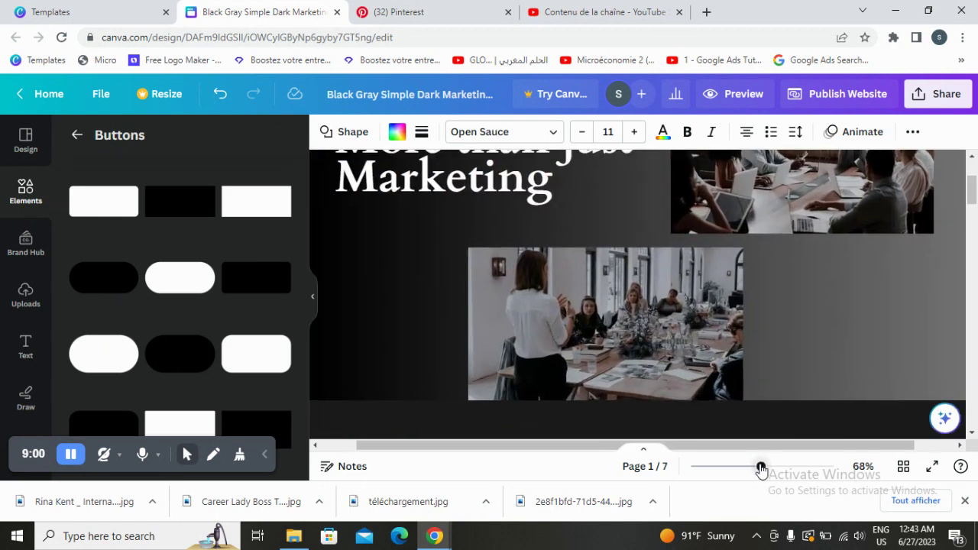
scroll(502, 314, up, 3)
drag(407, 182, 407, 189)
drag(407, 227, 407, 223)
click(601, 164)
click(720, 465)
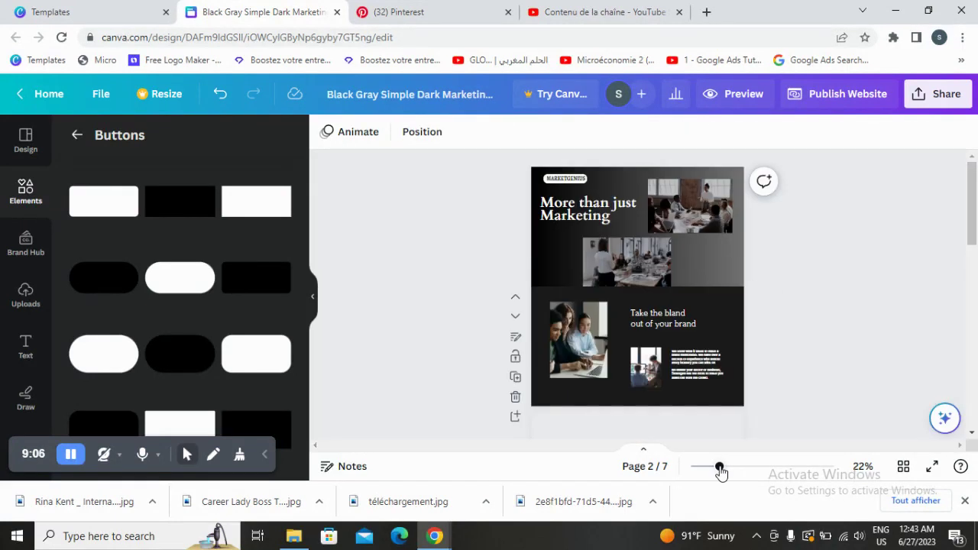
drag(720, 468, 747, 467)
scroll(659, 285, down, 5)
scroll(654, 304, down, 3)
scroll(650, 303, up, 15)
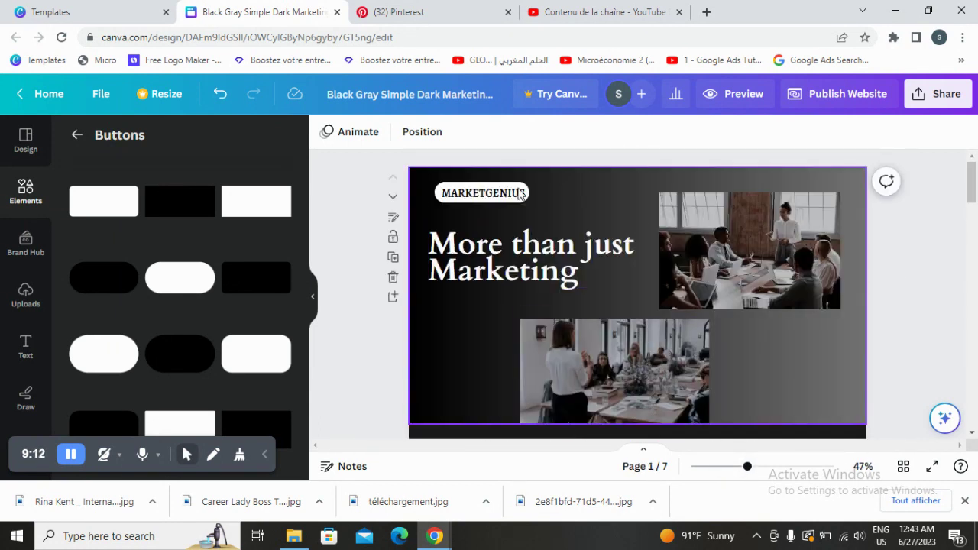
click(364, 142)
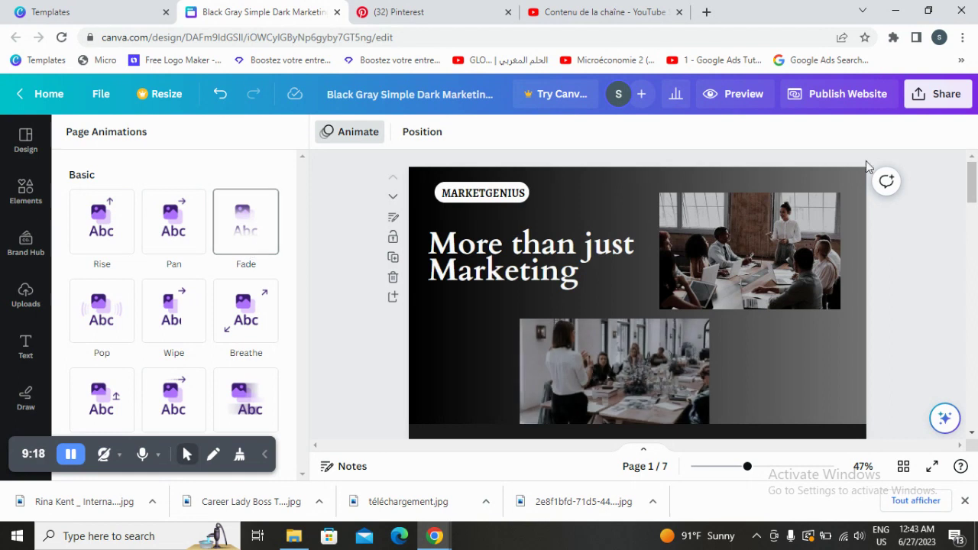
click(945, 93)
scroll(813, 327, down, 3)
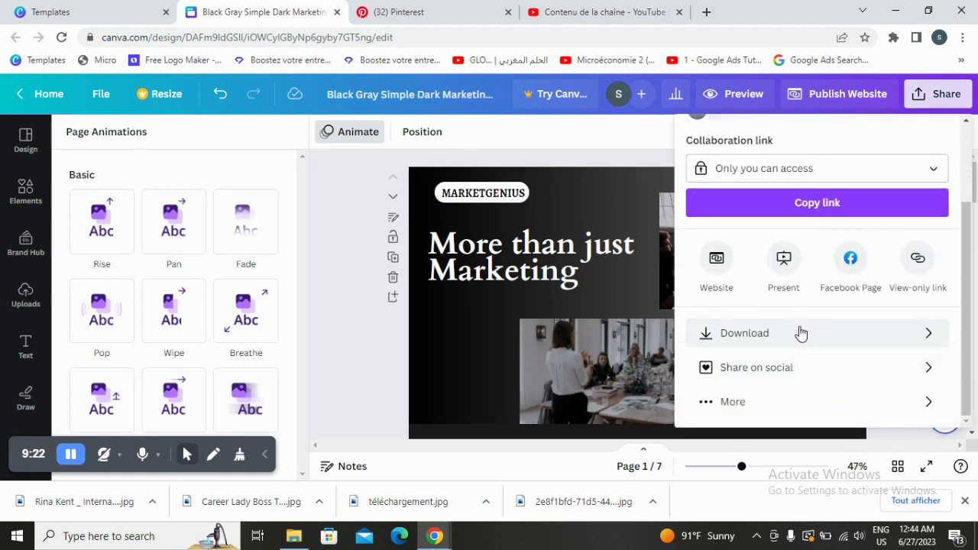
click(340, 342)
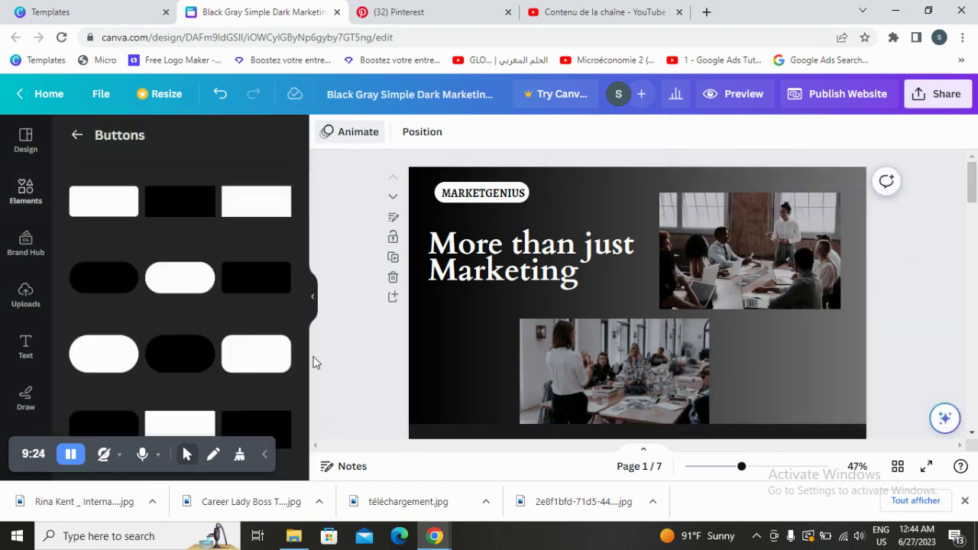